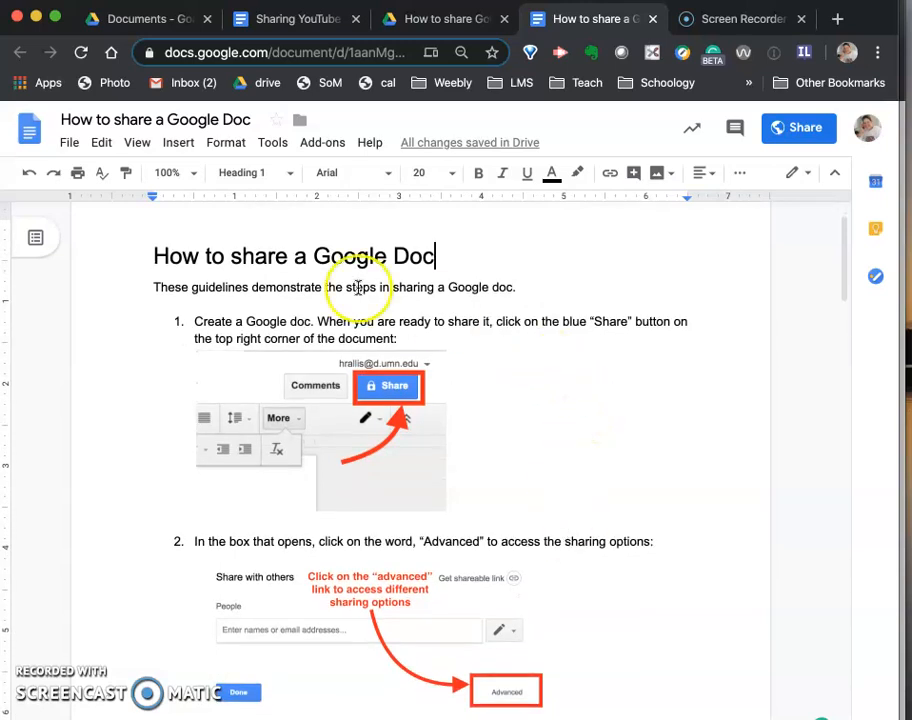
Review the example guide's title, introductory sentence and overall sequence of numbered, illustrated steps
left_click_drag(155, 258, 438, 273)
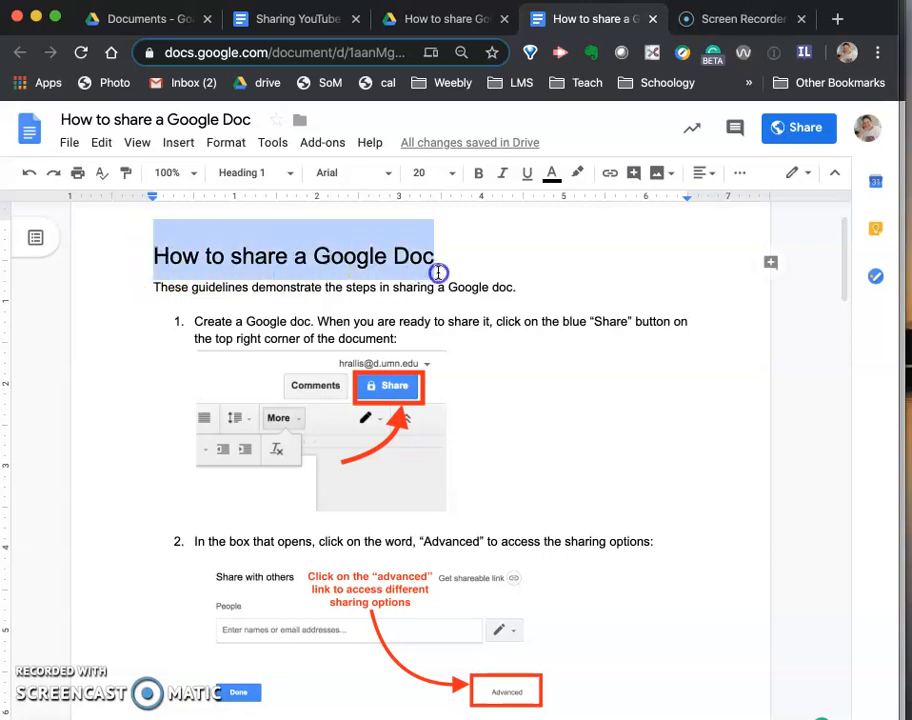
left_click(361, 308)
left_click_drag(153, 286, 490, 305)
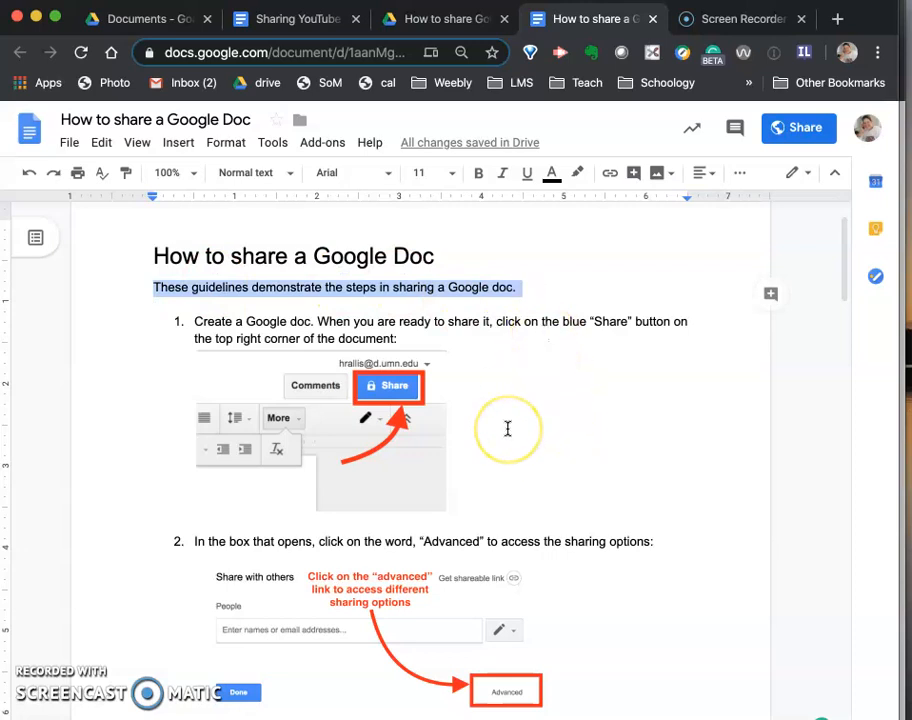
scroll(508, 428, "down", 3)
scroll(508, 428, "down", 15)
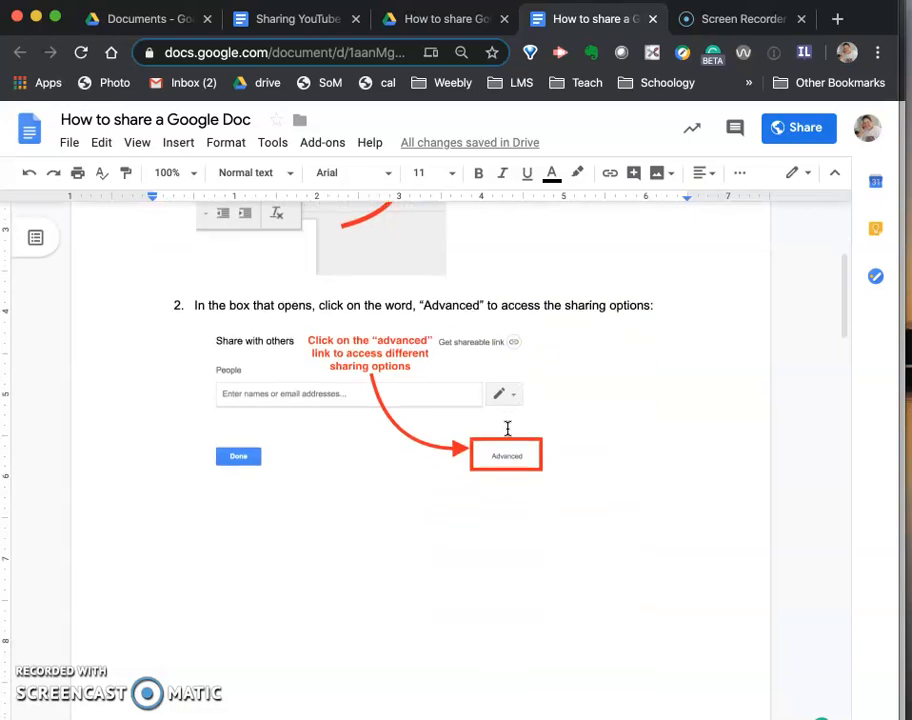
scroll(508, 428, "down", 5)
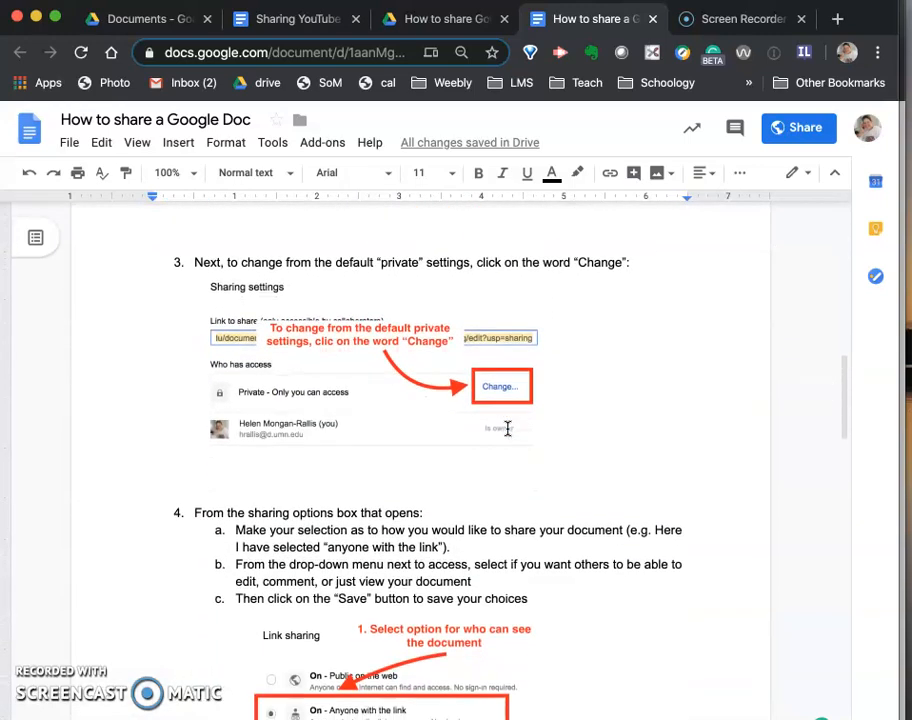
scroll(508, 428, "up", 20)
scroll(508, 428, "up", 3)
left_click(508, 429)
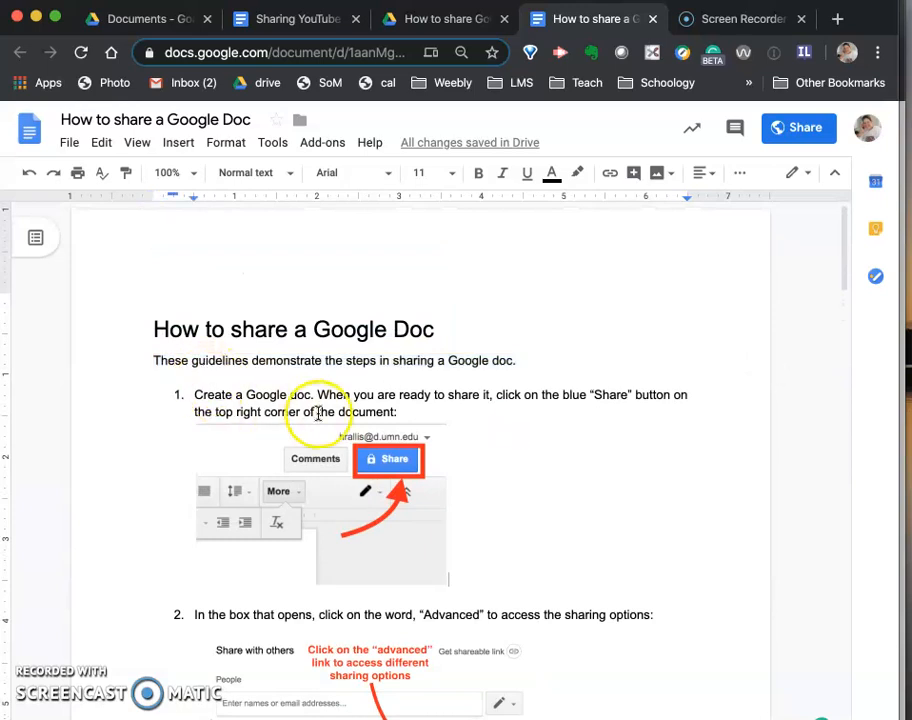
Examine how the example guide's numbered instructions are paired with annotated screenshots, from the Share instruction through the sharing settings
left_click_drag(318, 396, 392, 411)
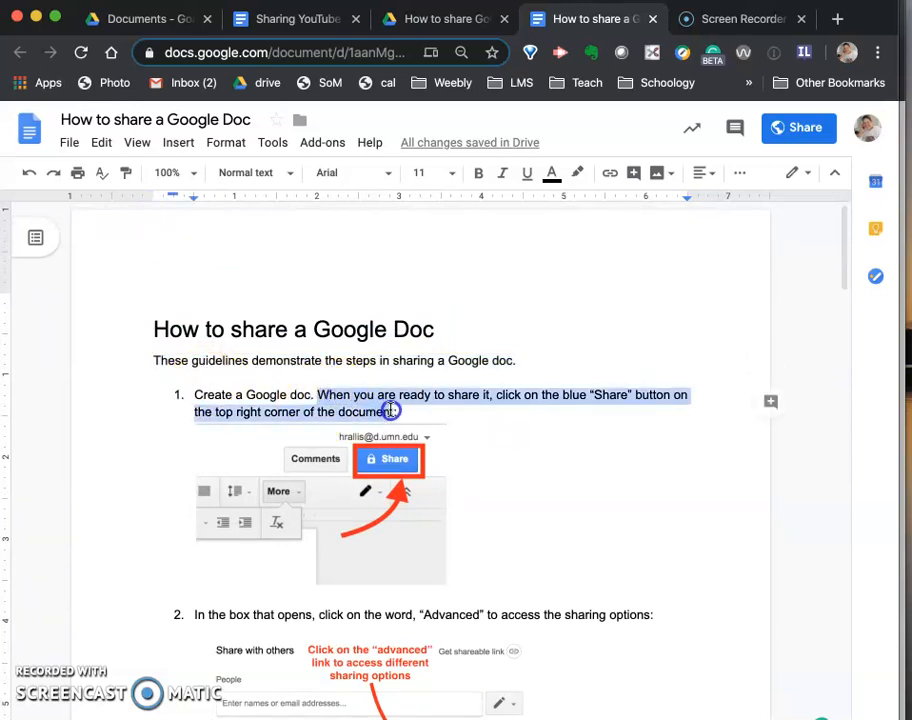
left_click(411, 524)
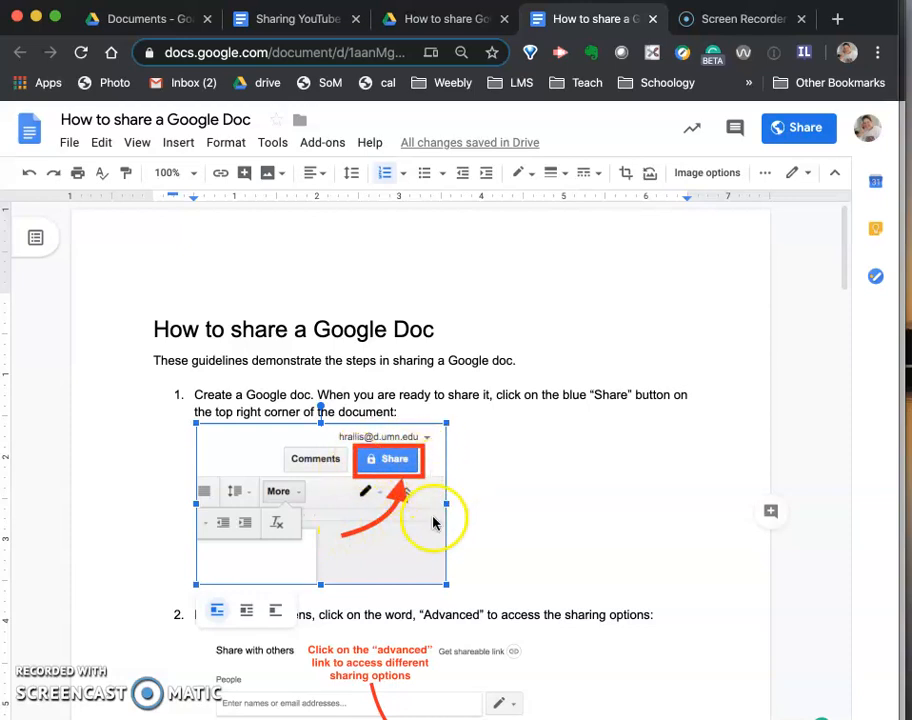
left_click(564, 521)
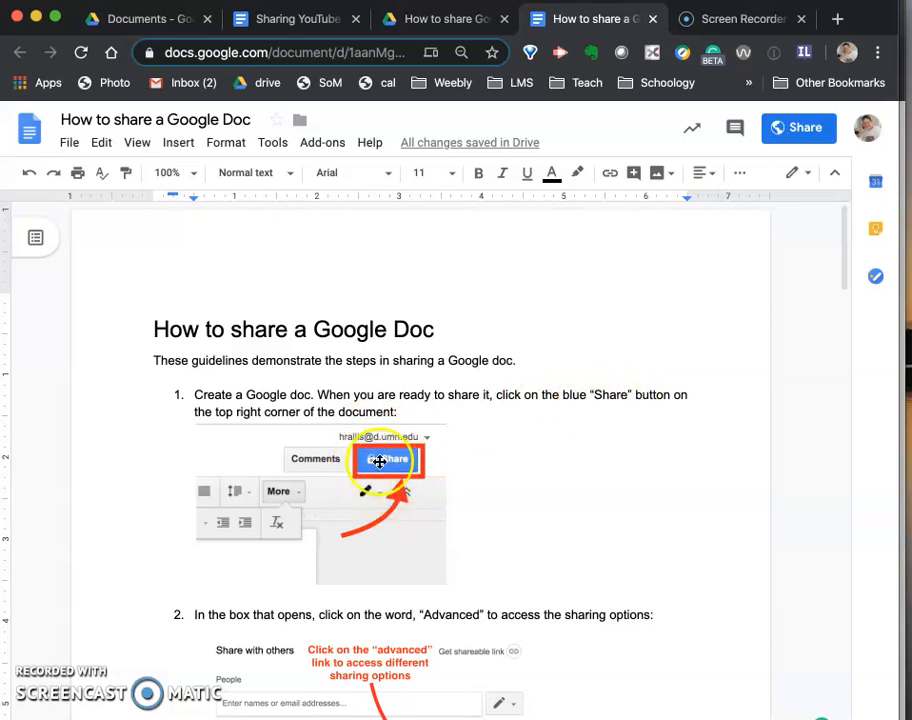
scroll(516, 538, "down", 3)
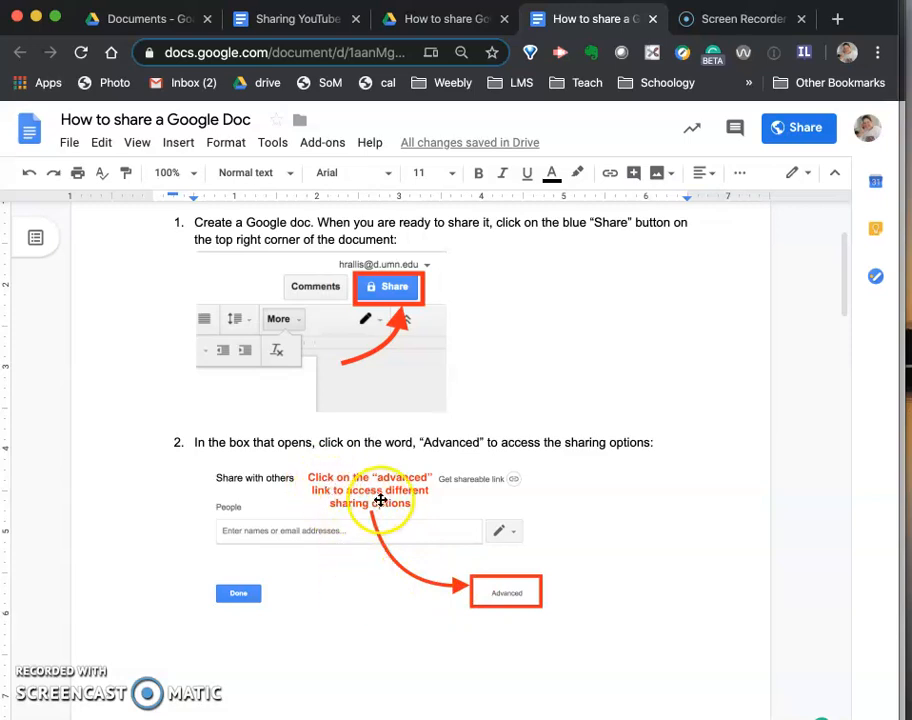
scroll(363, 550, "down", 1)
scroll(363, 550, "down", 10)
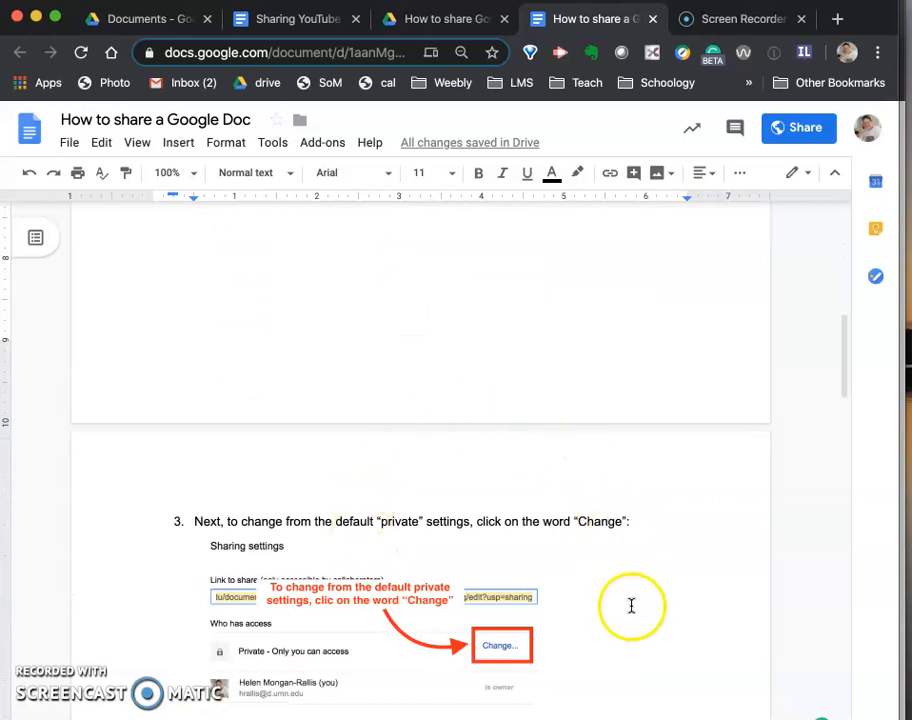
scroll(631, 610, "up", 8)
left_click(585, 303)
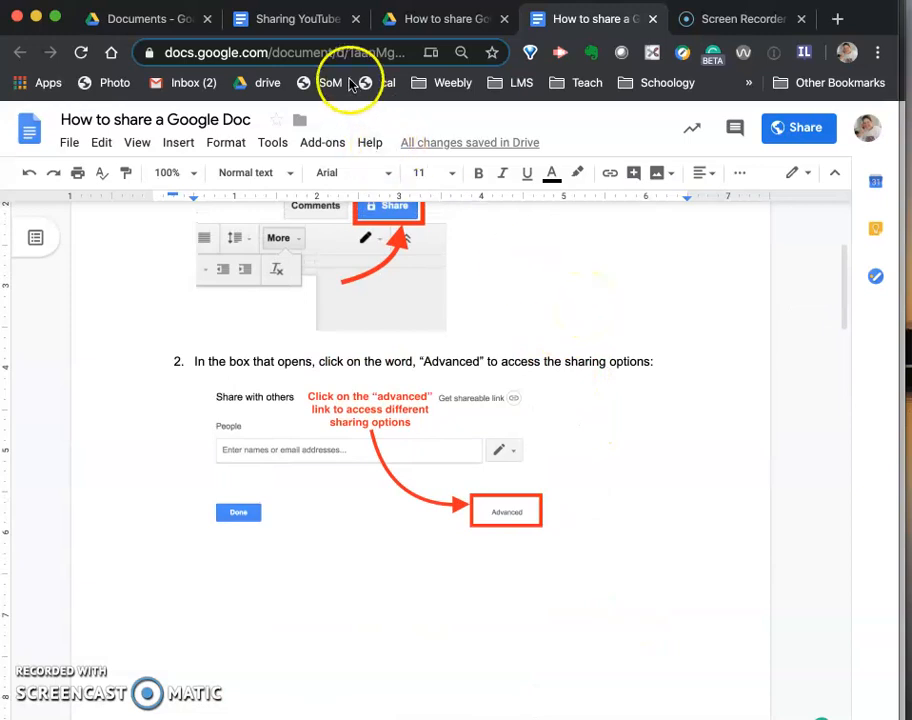
Switch to the Google Drive folder holding the example guide and create a new blank Google Doc there
left_click(422, 22)
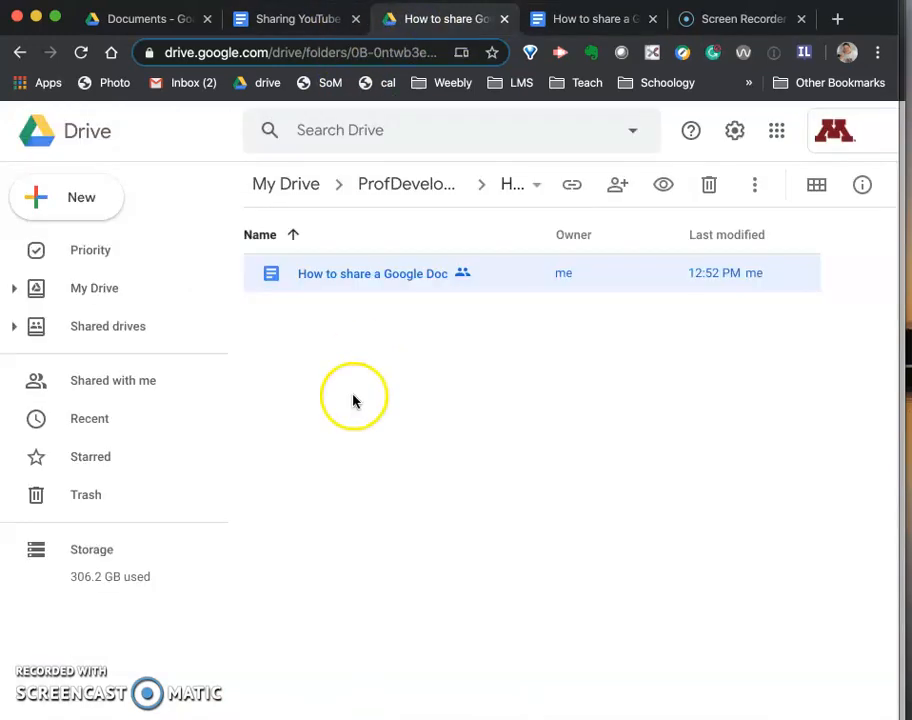
left_click(74, 206)
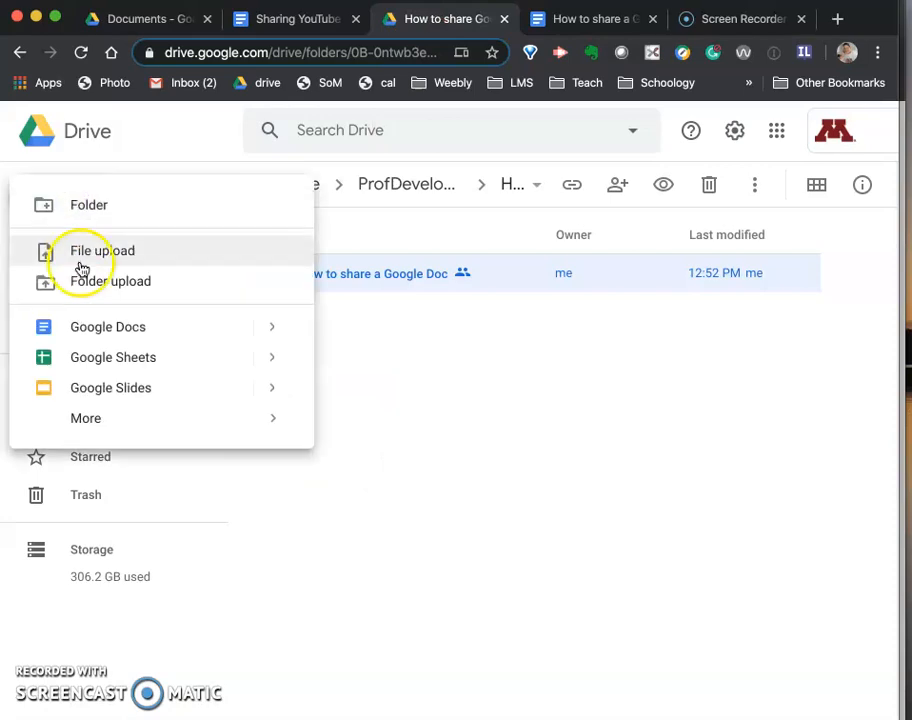
left_click(92, 327)
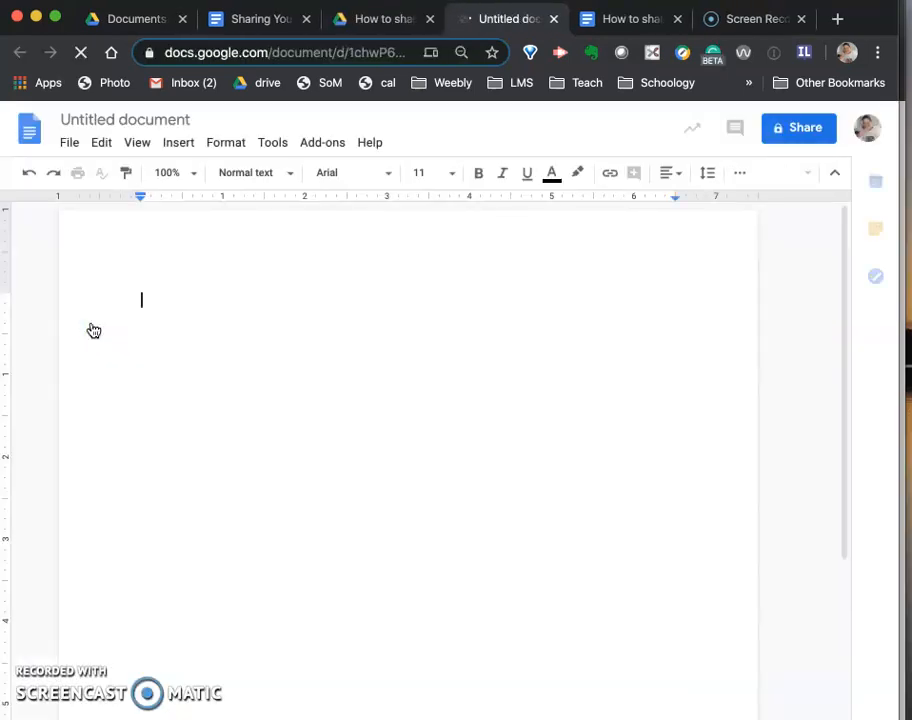
Enter "How to…." as the new document's title line and format it as Heading 1
type("How to….")
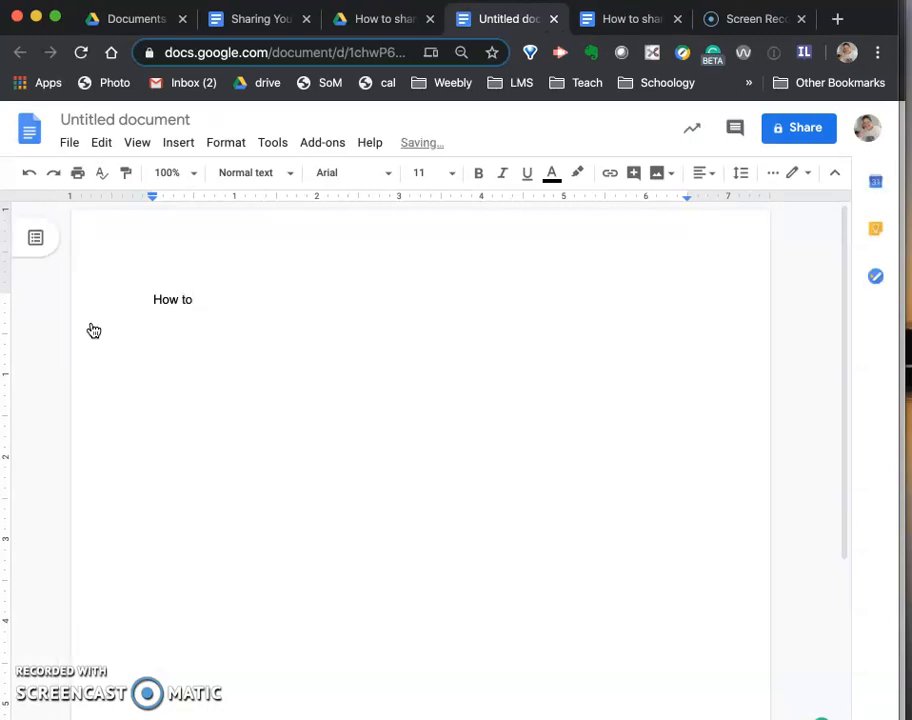
left_click(286, 170)
left_click(271, 362)
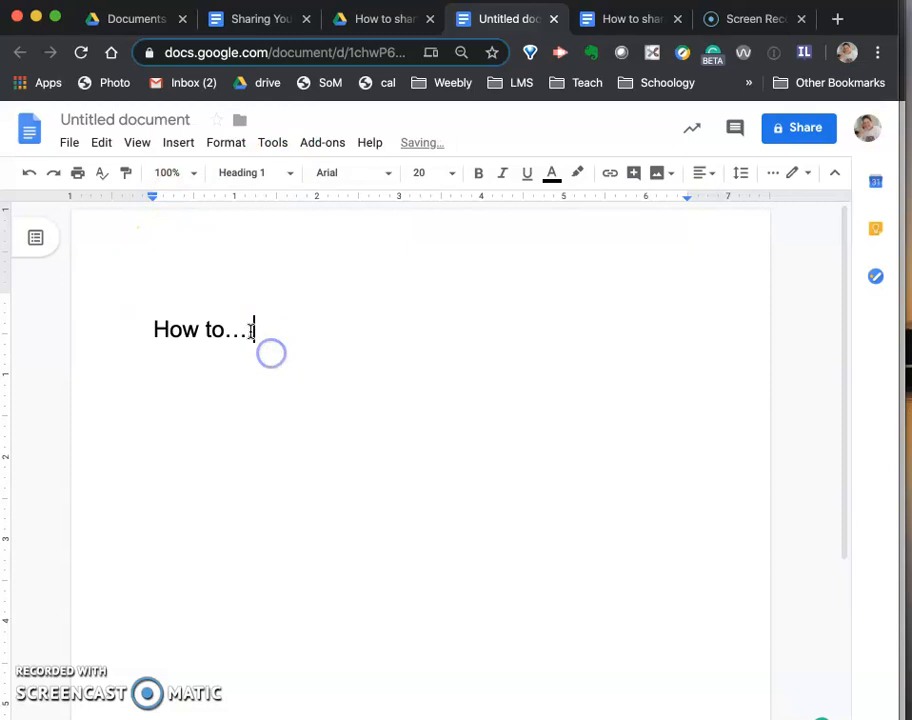
Name the document "How to..." and add the line "Step 1:" below the heading
left_click(126, 122)
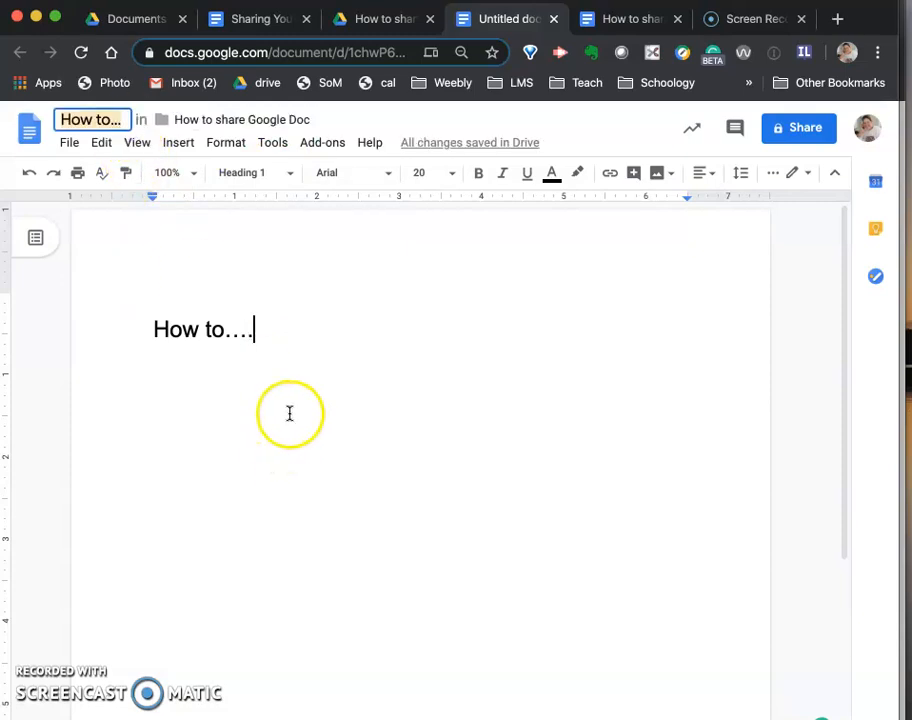
left_click(359, 355)
left_click(415, 320)
key("Return")
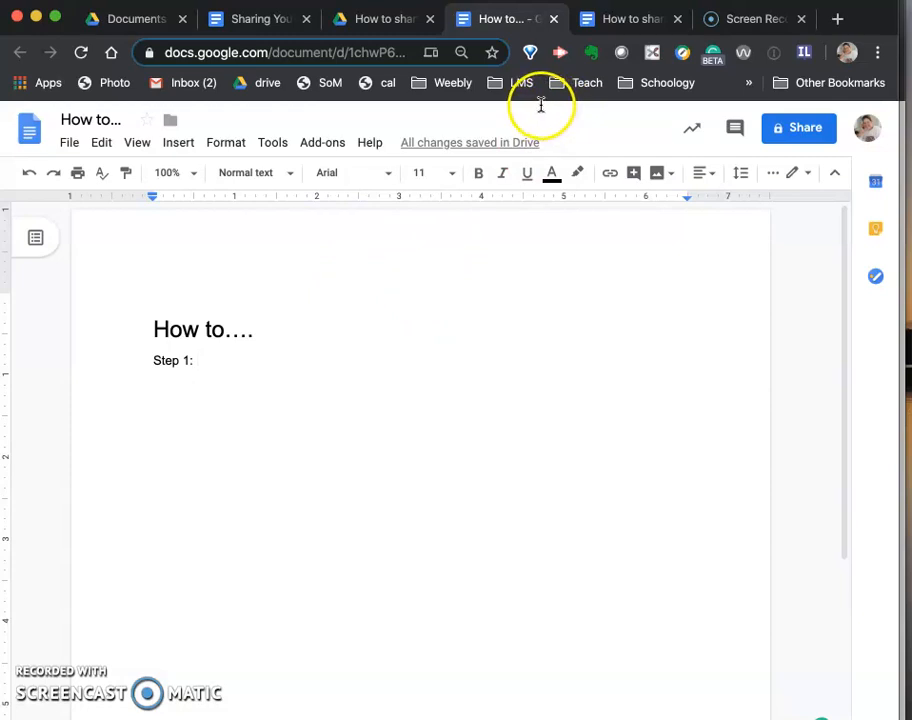
Capture a screenshot of the document's upper corner containing Share, and open the new image file from the Desktop
left_click_drag(535, 100, 897, 331)
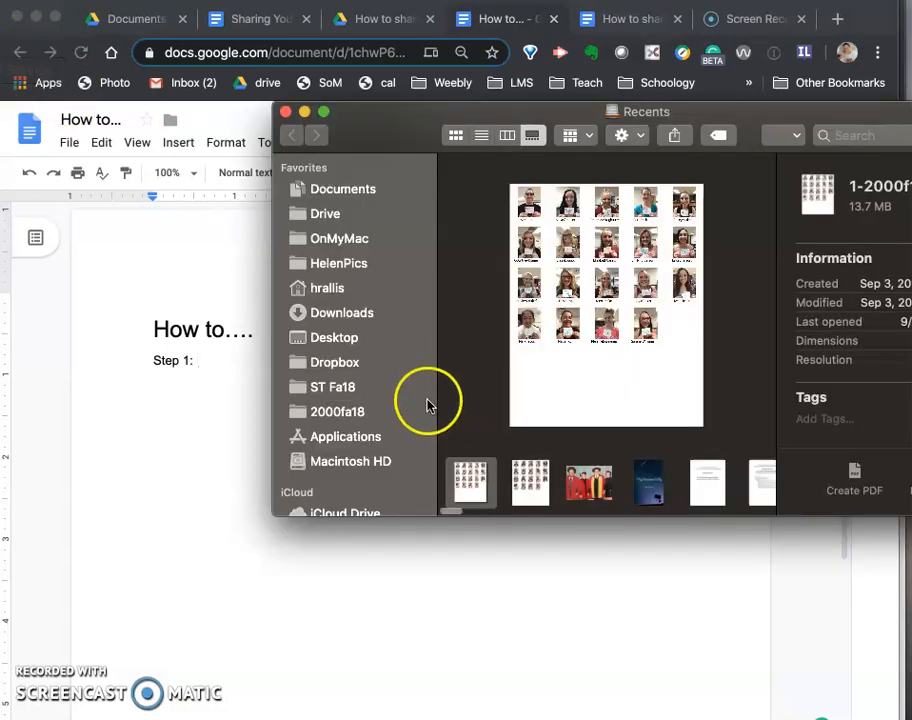
left_click(333, 338)
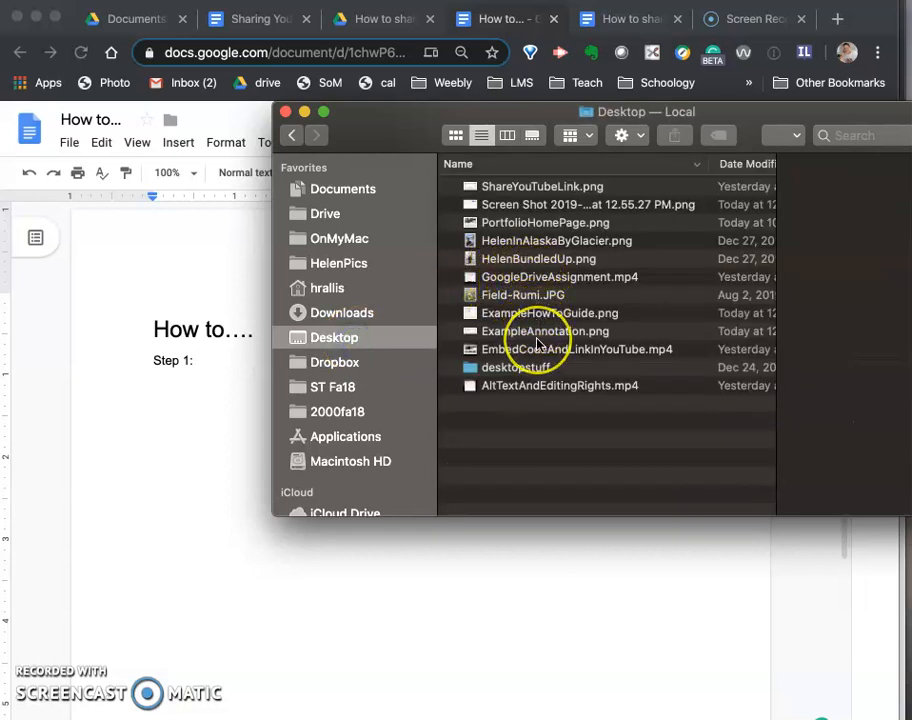
left_click(519, 204)
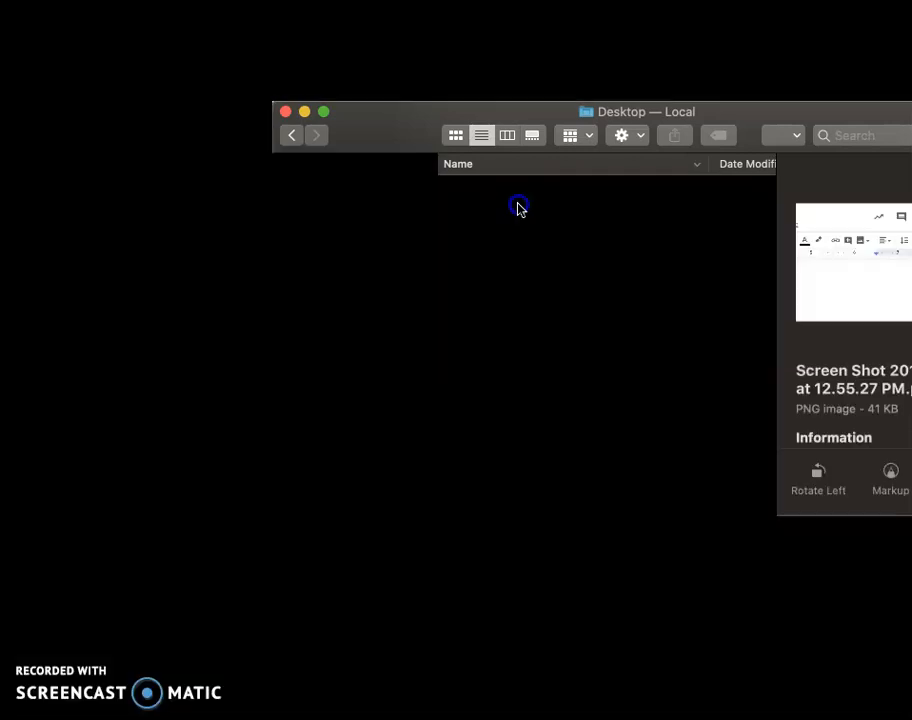
left_click_drag(519, 208, 470, 209)
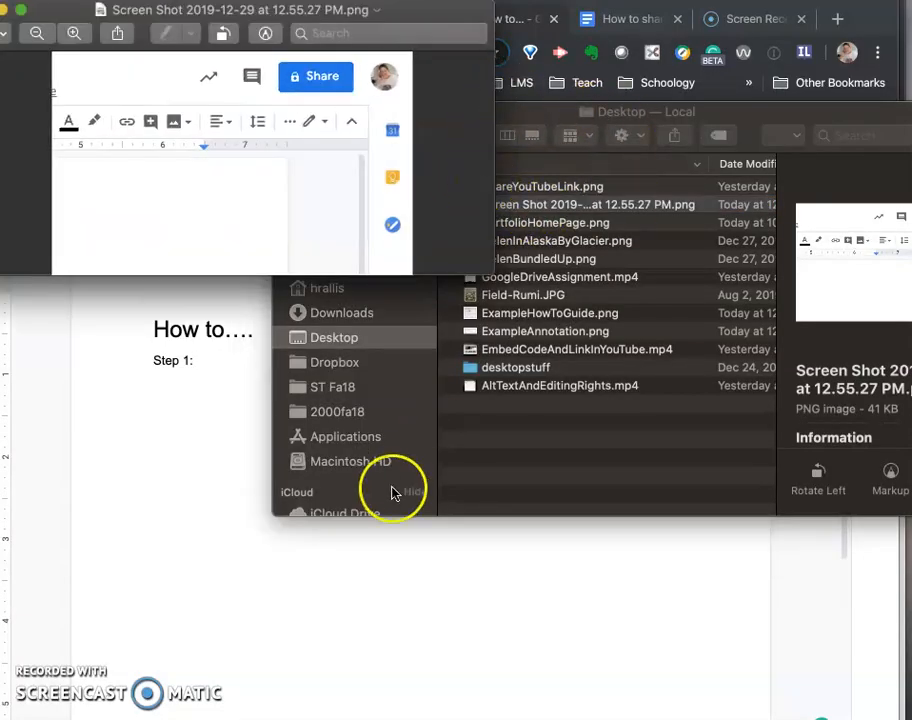
Close the Desktop file window, and move and enlarge the screenshot's window over the document
left_click(500, 492)
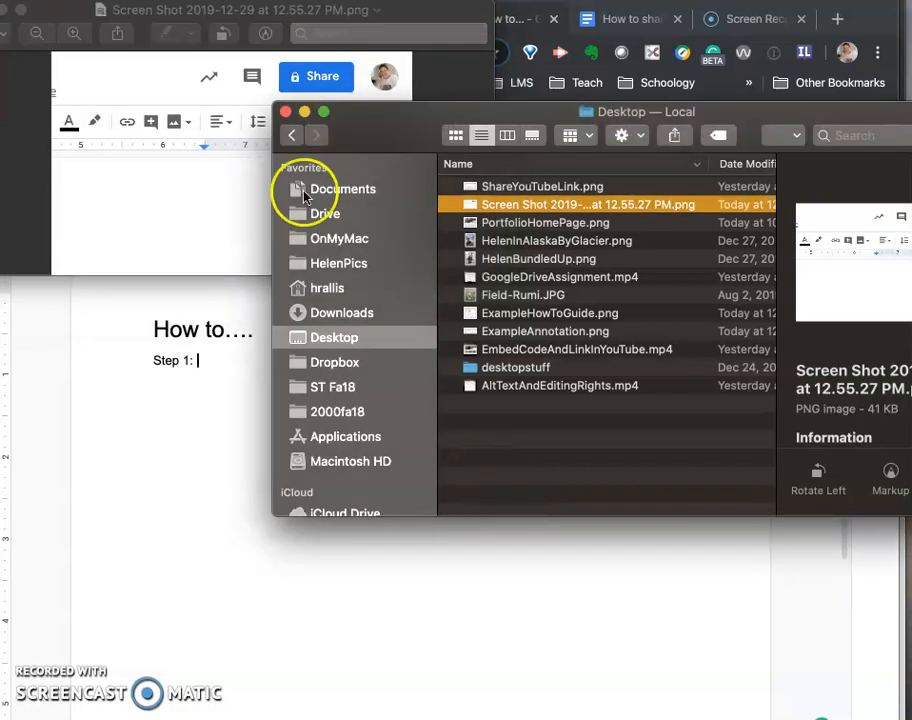
left_click(288, 113)
left_click_drag(458, 16, 557, 137)
left_click_drag(586, 397, 659, 492)
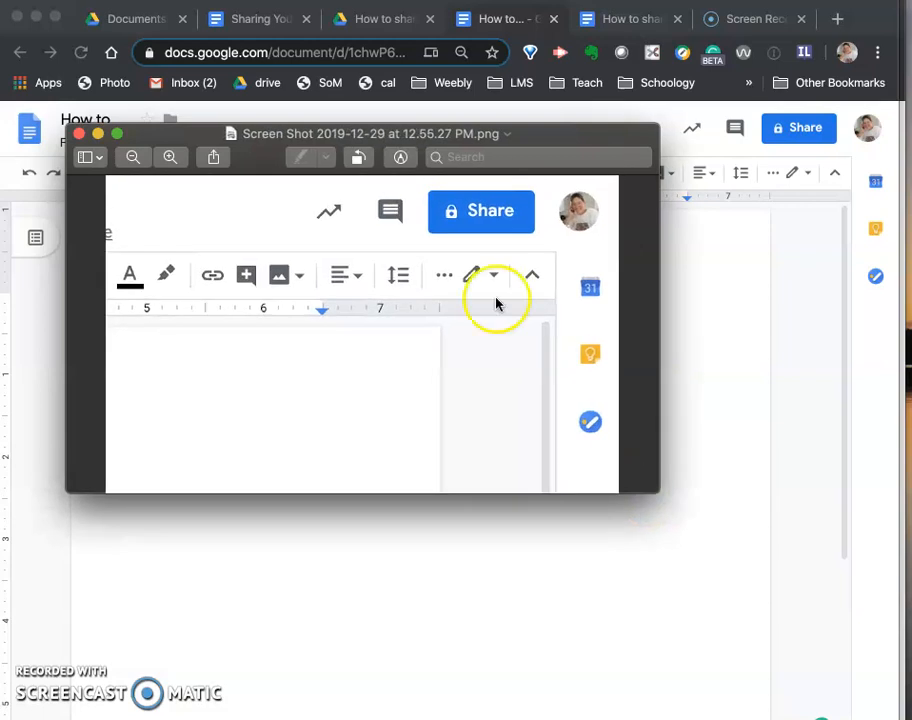
Add a red rectangle with no fill to the screenshot and fit it around the blue Share button
left_click(401, 159)
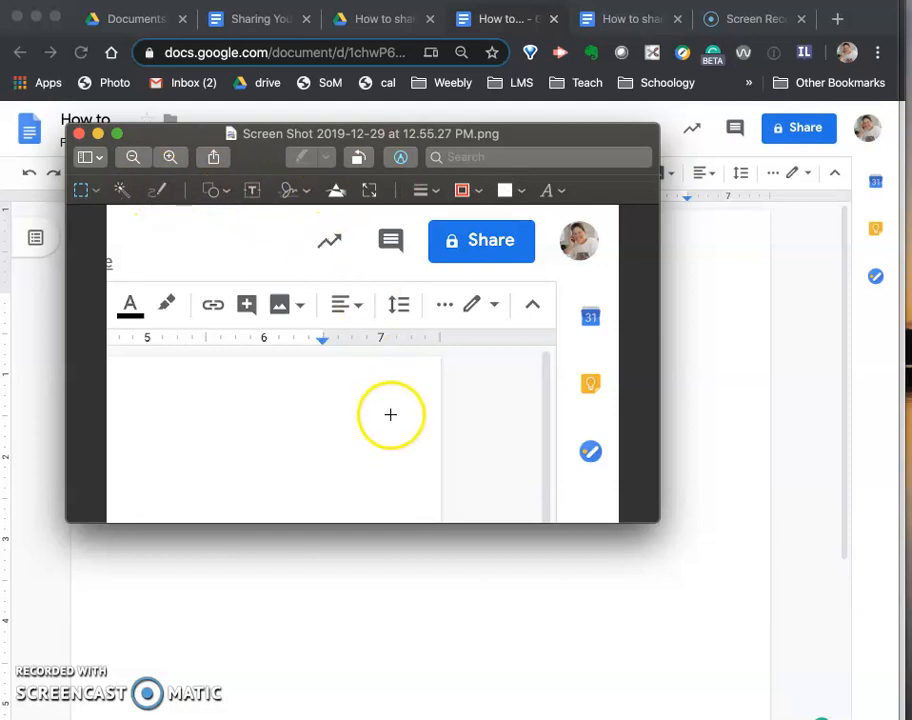
left_click(224, 194)
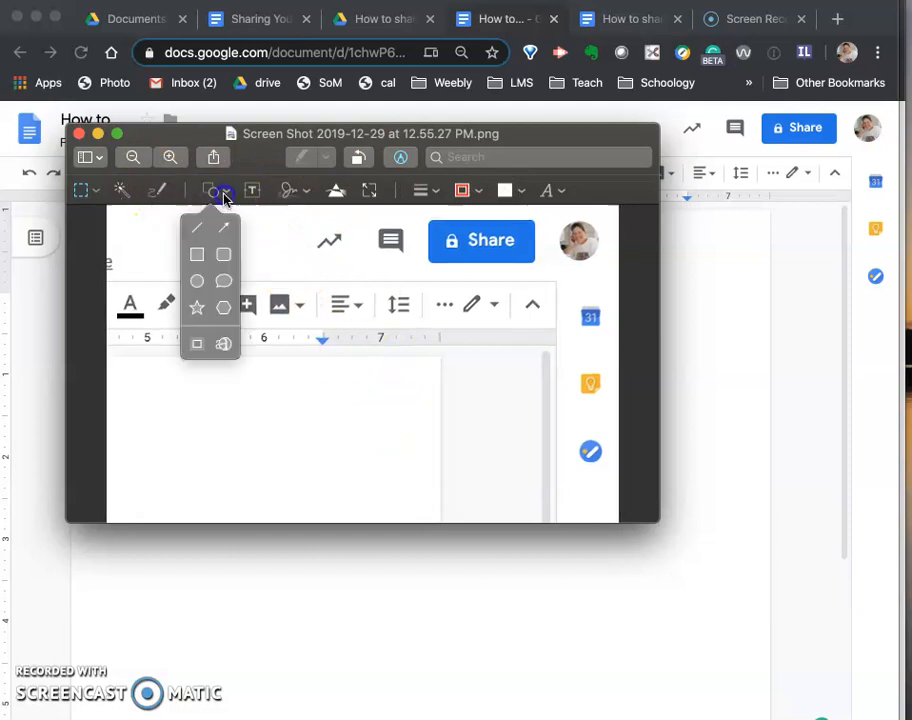
left_click(199, 258)
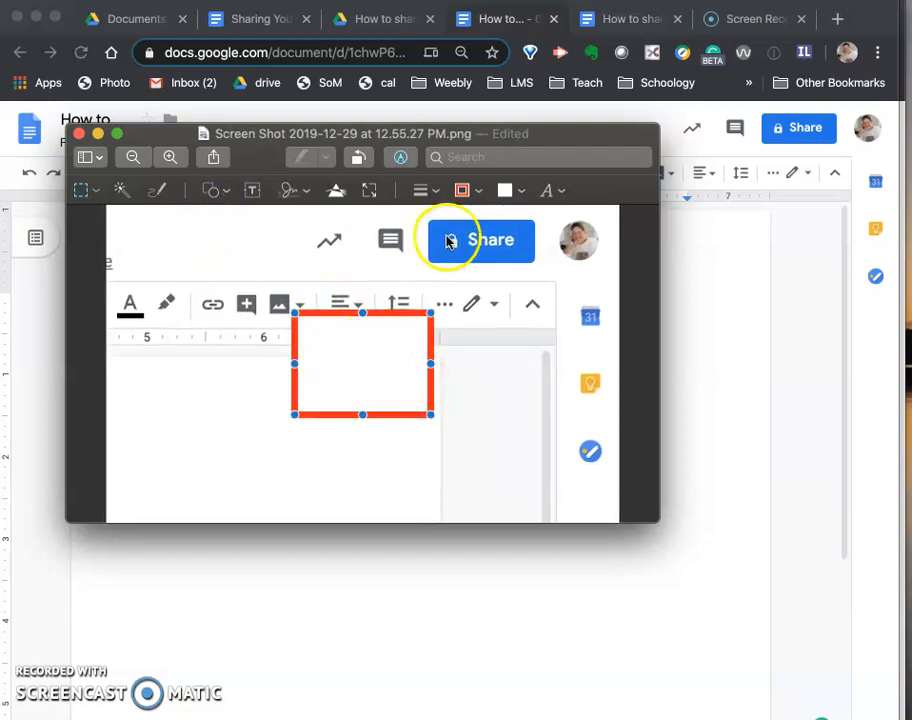
left_click(521, 191)
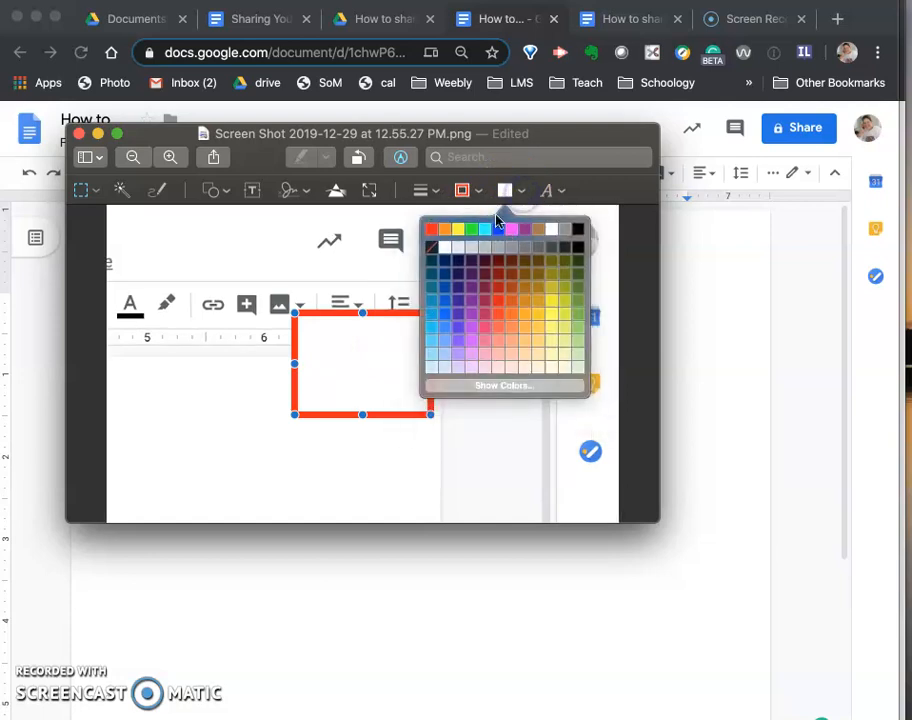
left_click(432, 247)
left_click_drag(401, 316, 525, 214)
left_click_drag(551, 309, 539, 270)
left_click(518, 386)
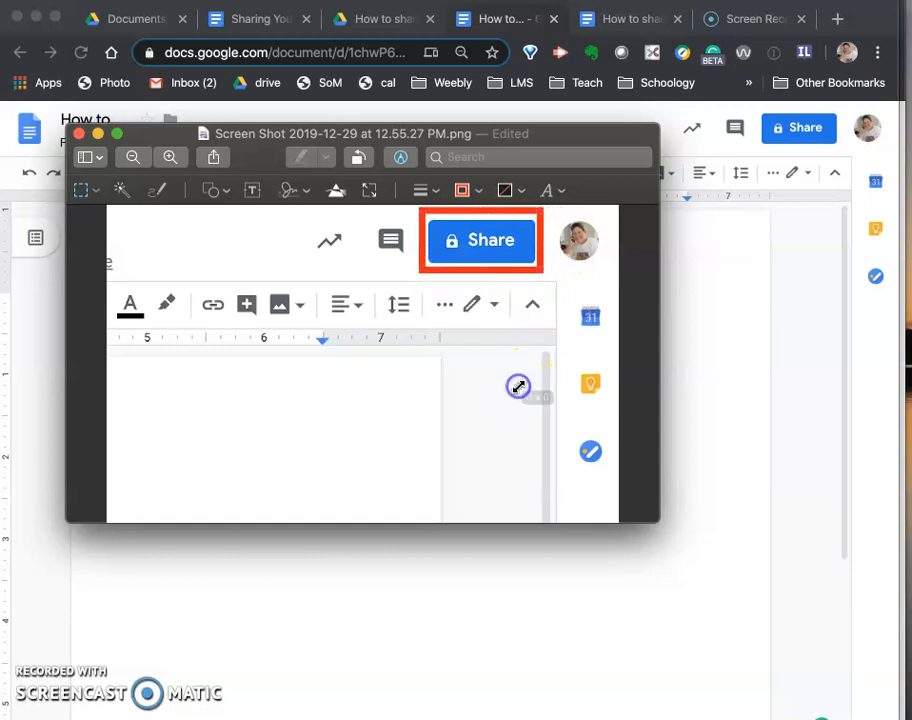
Add a red arrow pointing up to the Share rectangle's lower corner and bend it into a curve
left_click(213, 191)
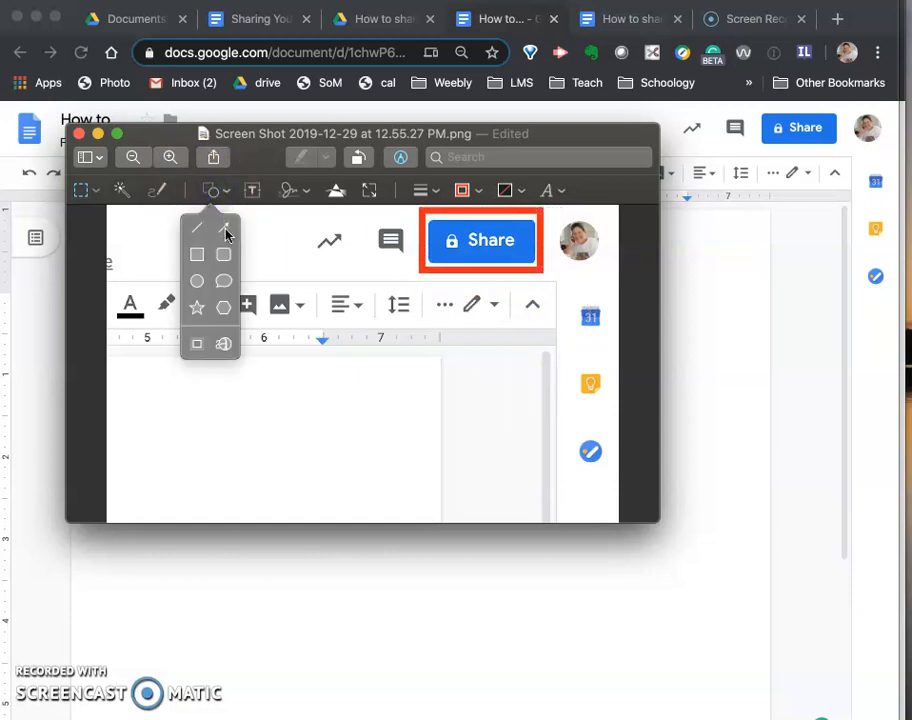
left_click(226, 234)
left_click_drag(393, 372, 380, 268)
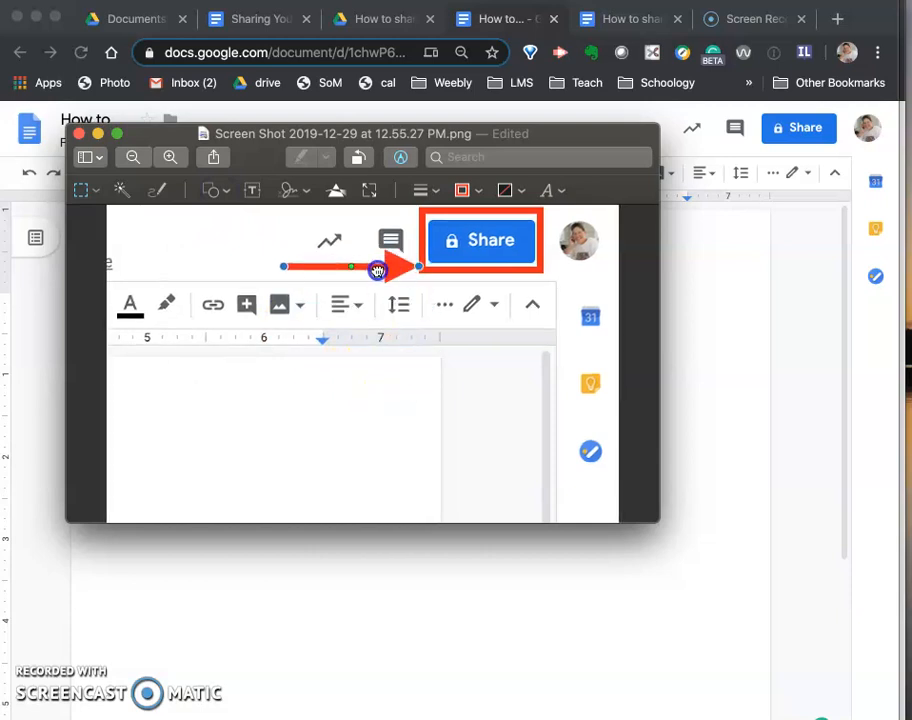
left_click(283, 269)
left_click_drag(279, 272, 329, 373)
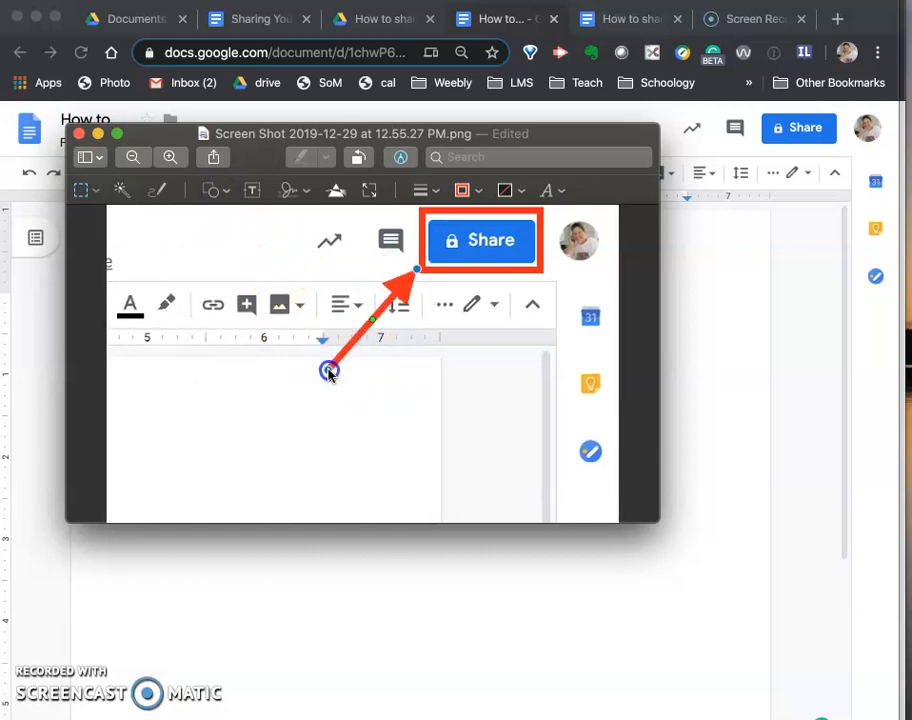
left_click_drag(372, 324, 400, 341)
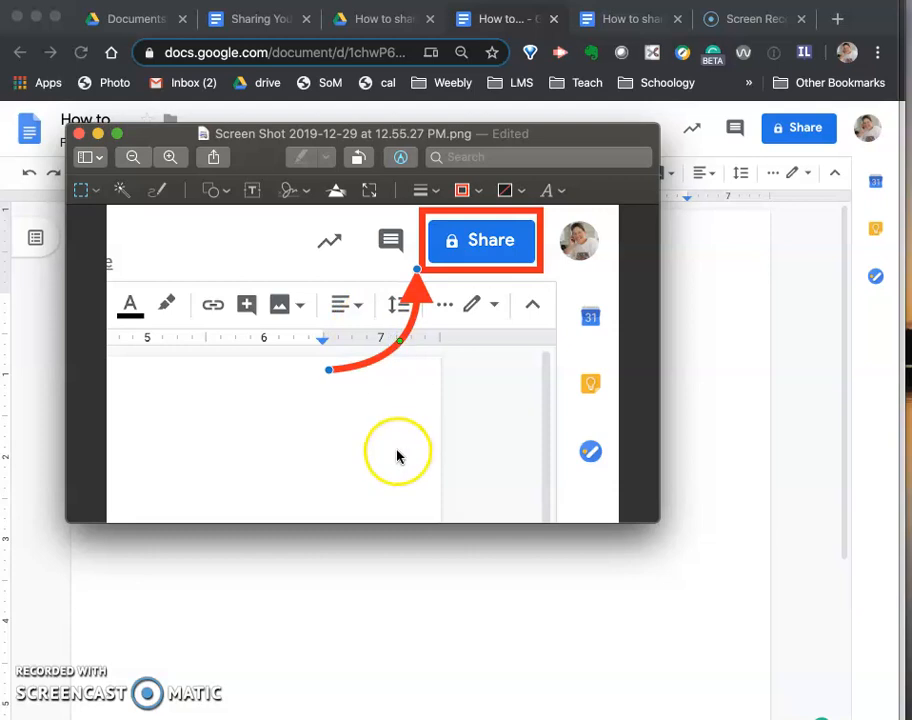
Add a red text label about clicking the blue Share button to the screenshot, wrapped onto two lines beside the arrow's tail
left_click(253, 191)
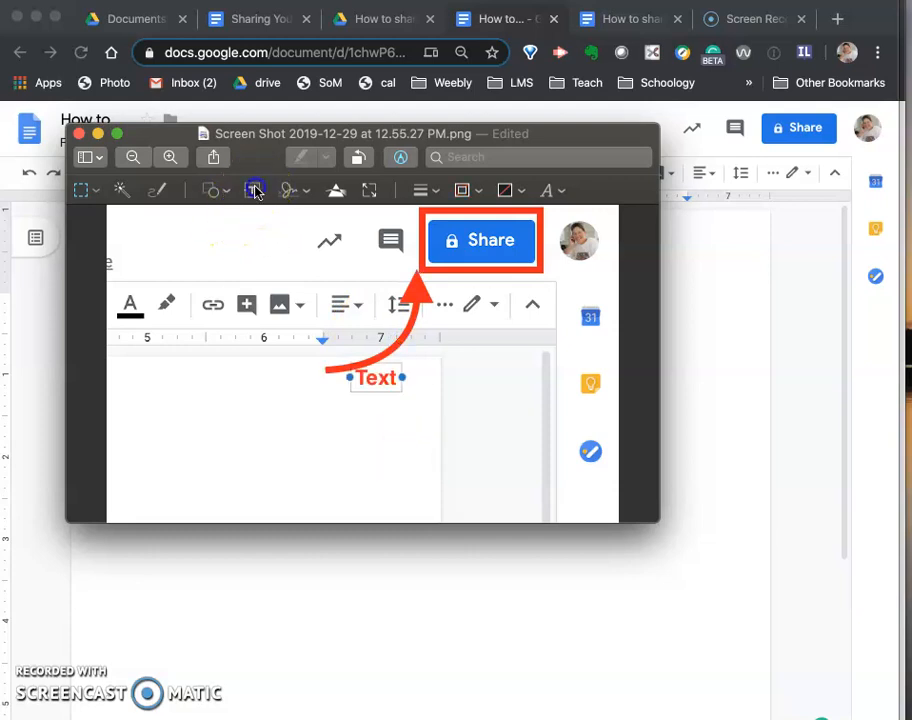
left_click_drag(373, 378, 376, 379)
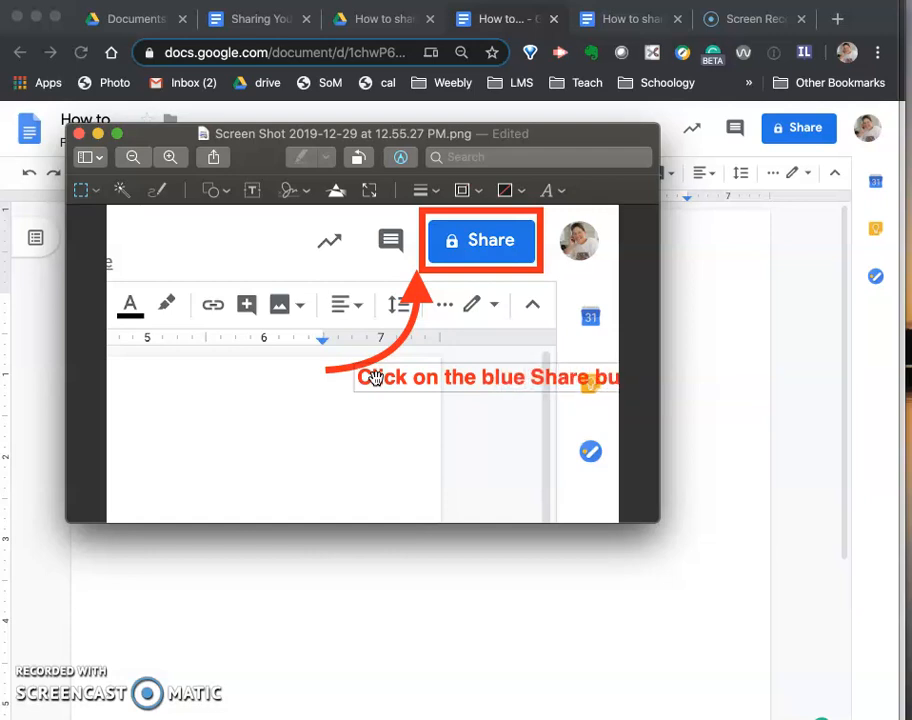
left_click(385, 463)
left_click_drag(439, 380, 248, 399)
left_click_drag(491, 395, 365, 411)
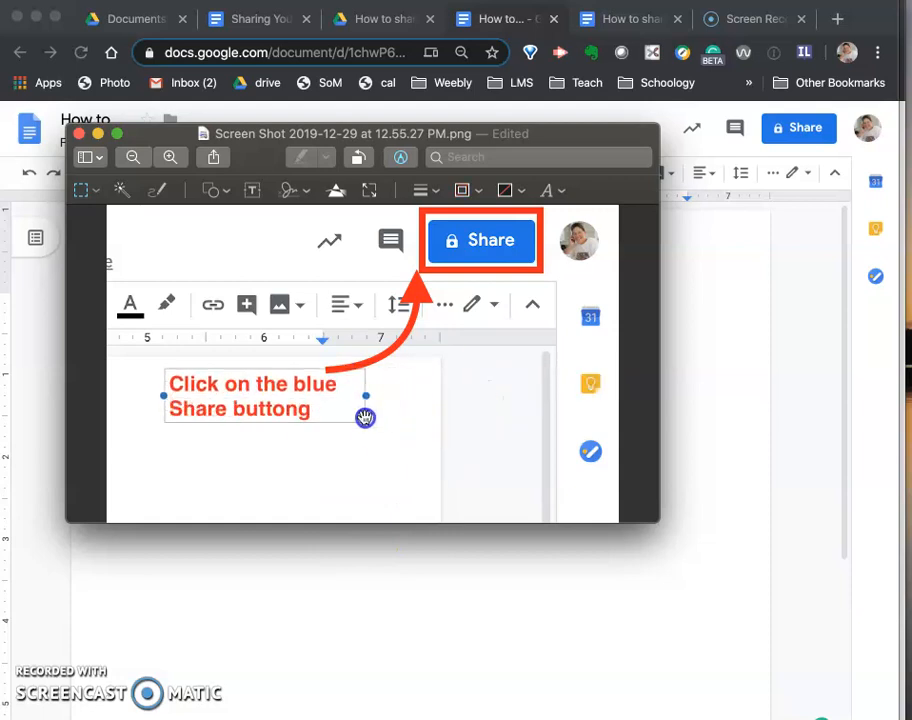
Correct the label to read Click on the blue “Share” button, and save and close the annotated screenshot
left_click(227, 411)
type("\"")
left_click(172, 407)
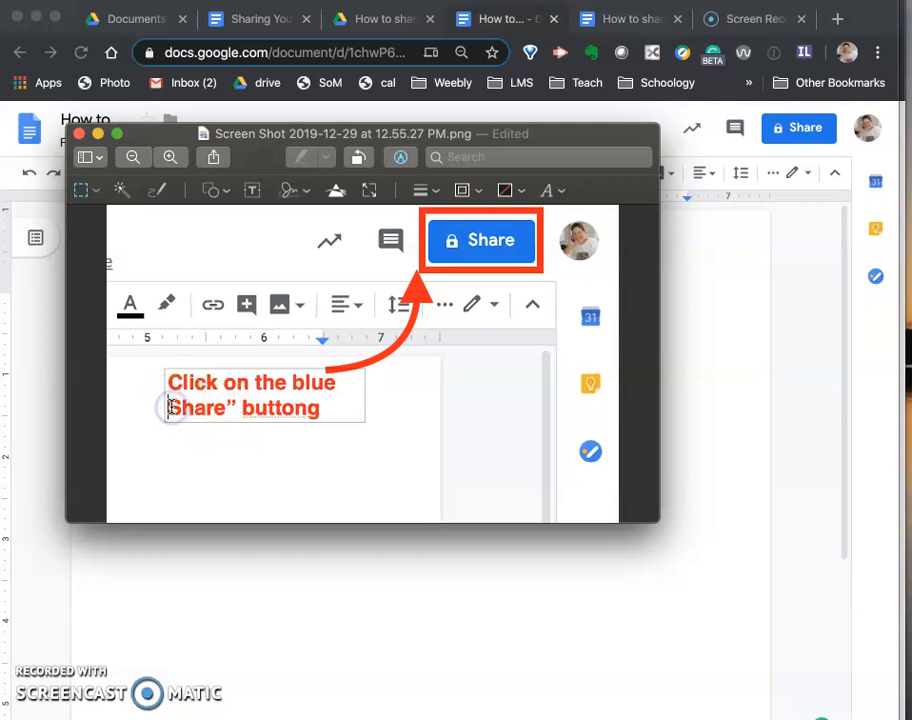
type("\"")
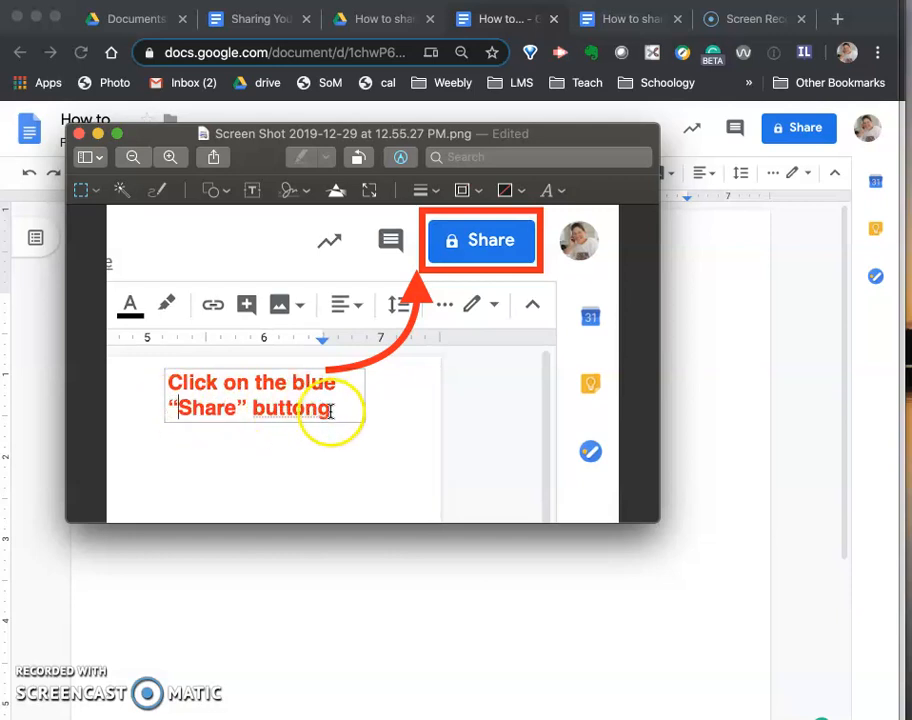
left_click(344, 465)
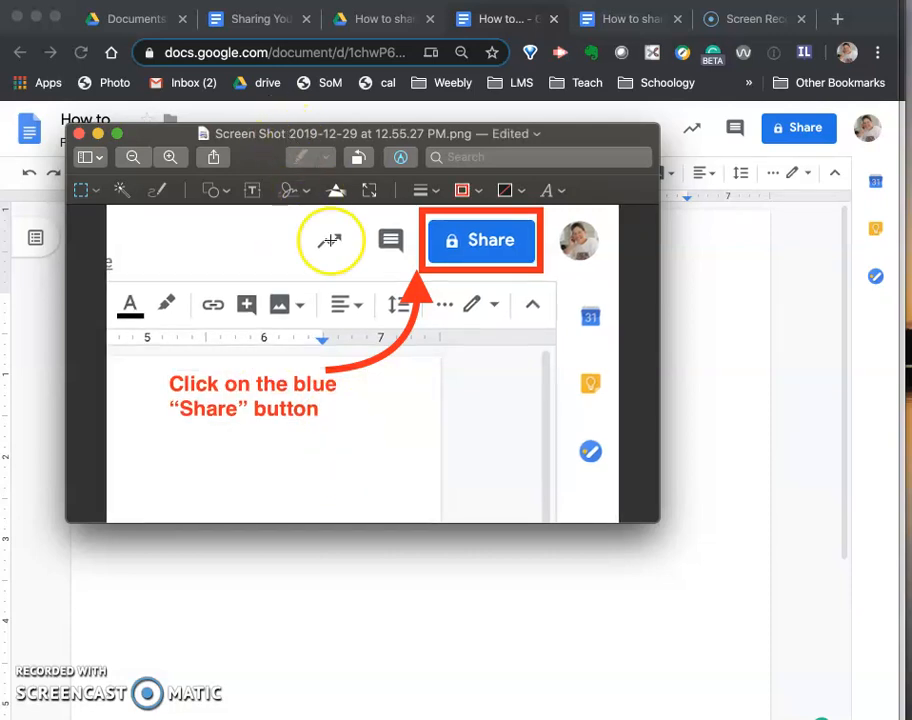
key("super+s")
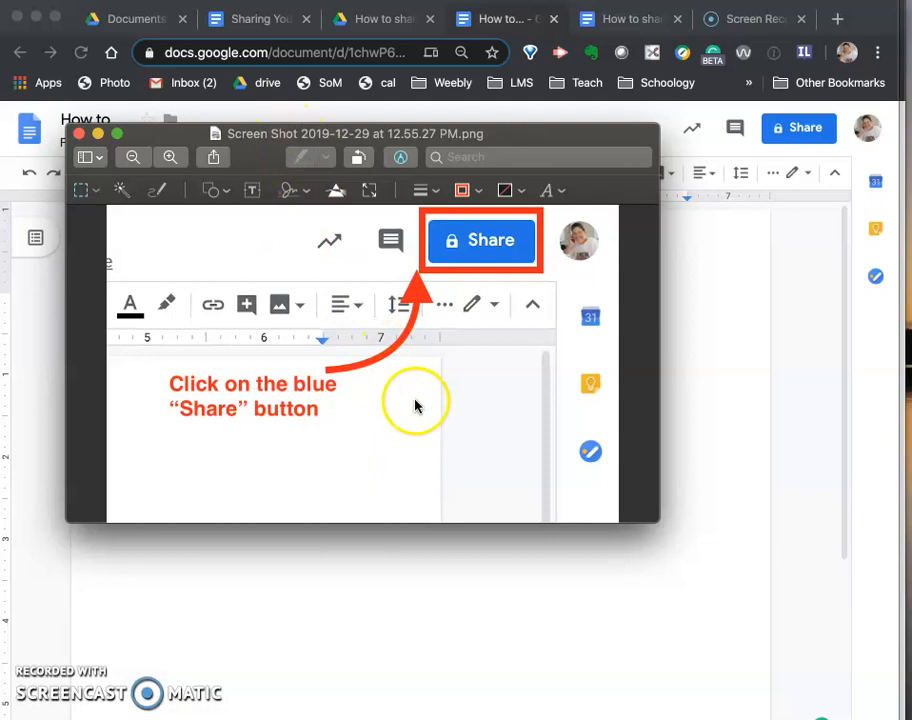
left_click(79, 135)
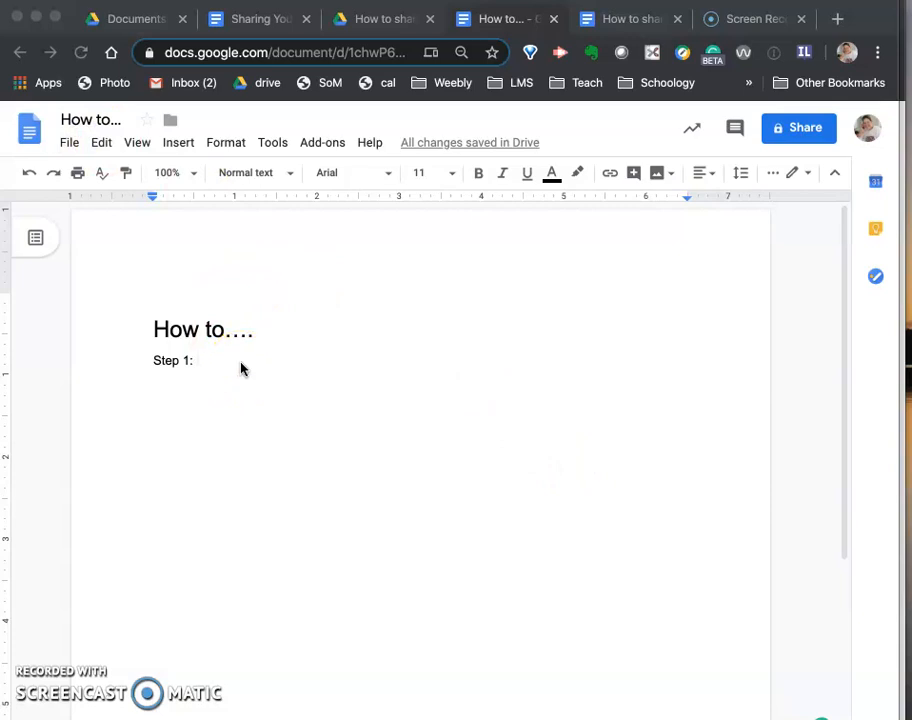
Insert the annotated screenshot from the Desktop on a new line below Step 1 and shrink it to about 4 inches wide
left_click(272, 360)
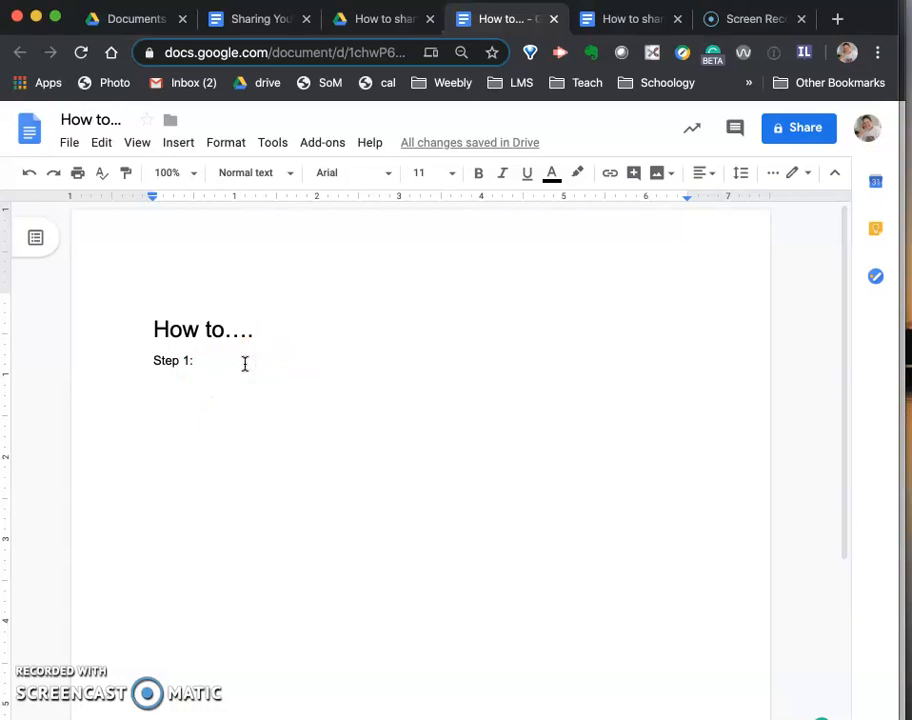
key("Return")
left_click(178, 143)
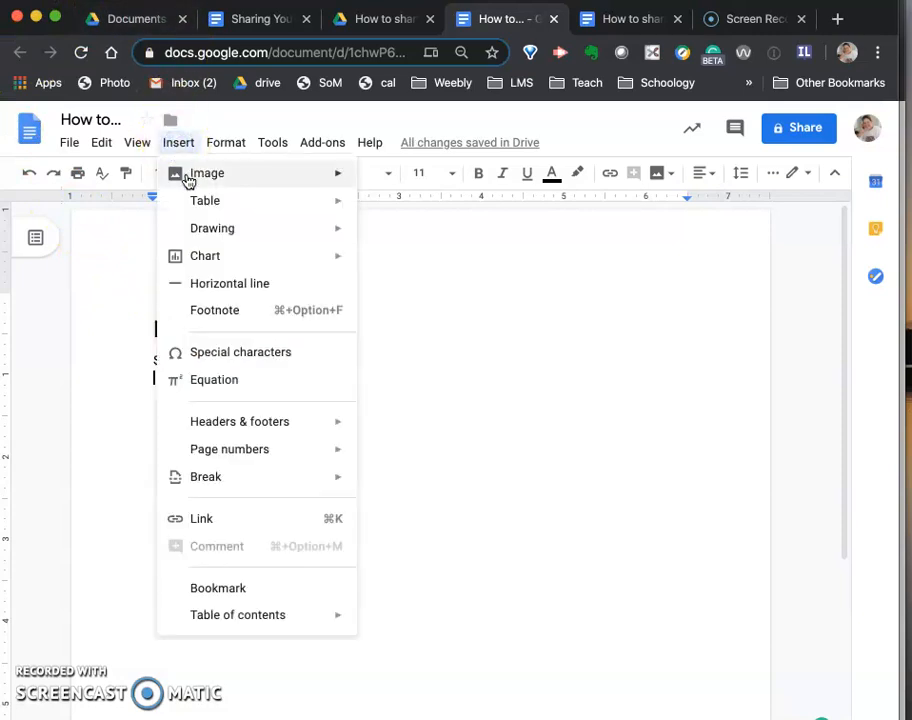
mouse_move(247, 176)
left_click(392, 184)
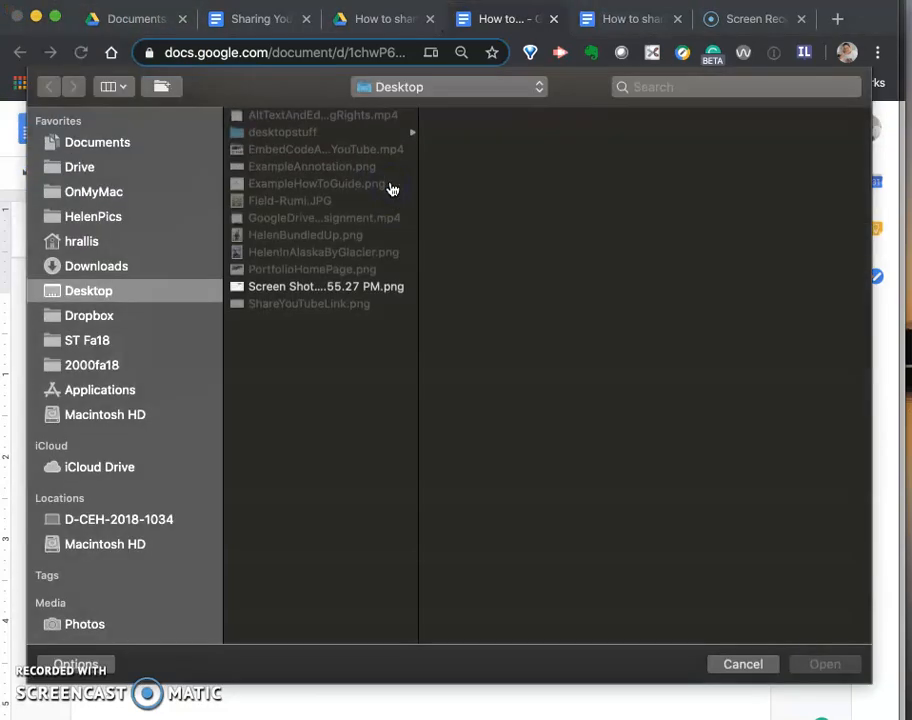
left_click(302, 290)
left_click(824, 664)
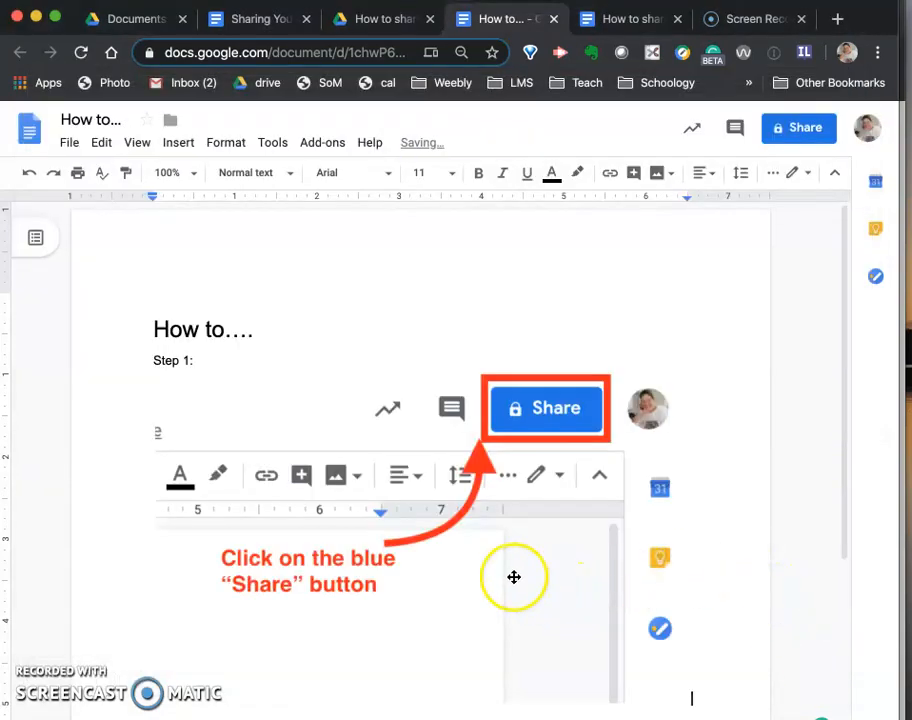
left_click(515, 576)
left_click_drag(689, 371, 476, 486)
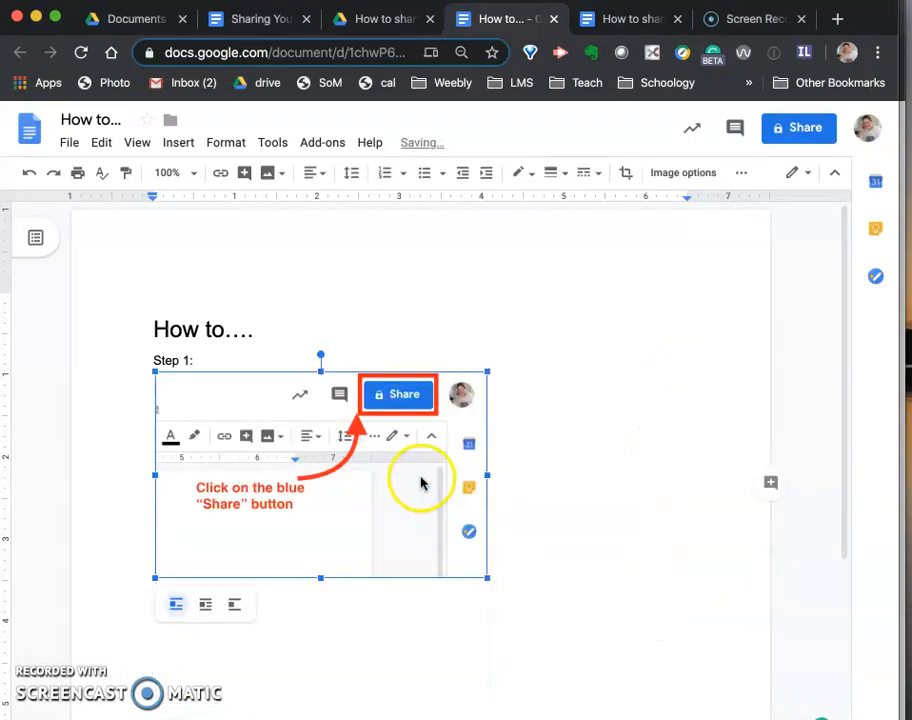
Write the Step 1 instruction: Click on the blue “share” button that is on the top right of your document
left_click(294, 355)
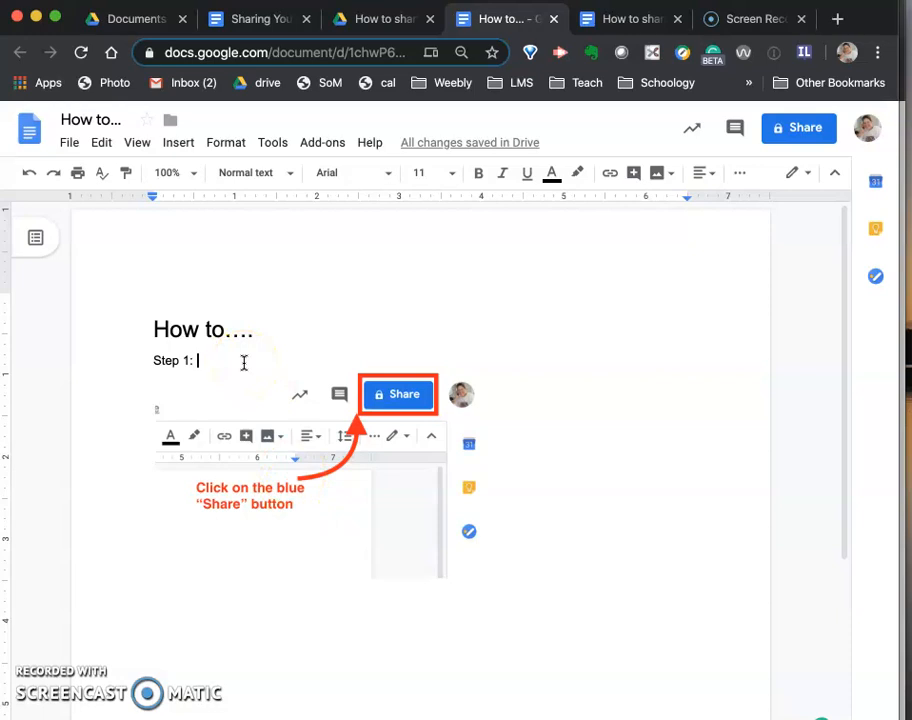
type("Cl")
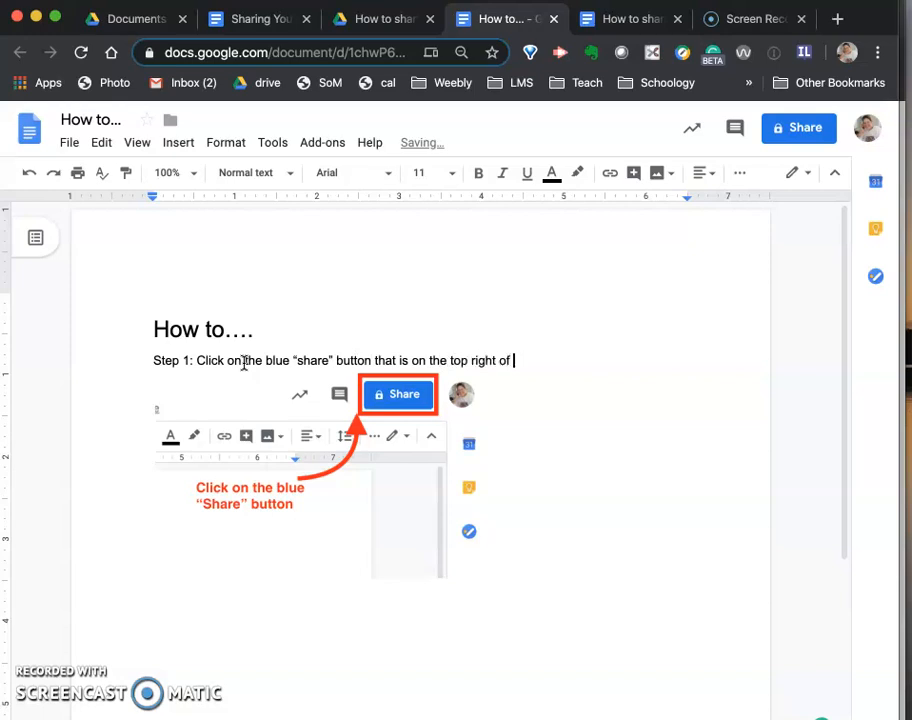
type("t")
Complete the heading as “How to share a Google Doc” and end Step 1 with “This will open a new window.”
left_click_drag(259, 332, 230, 332)
key("BackSpace")
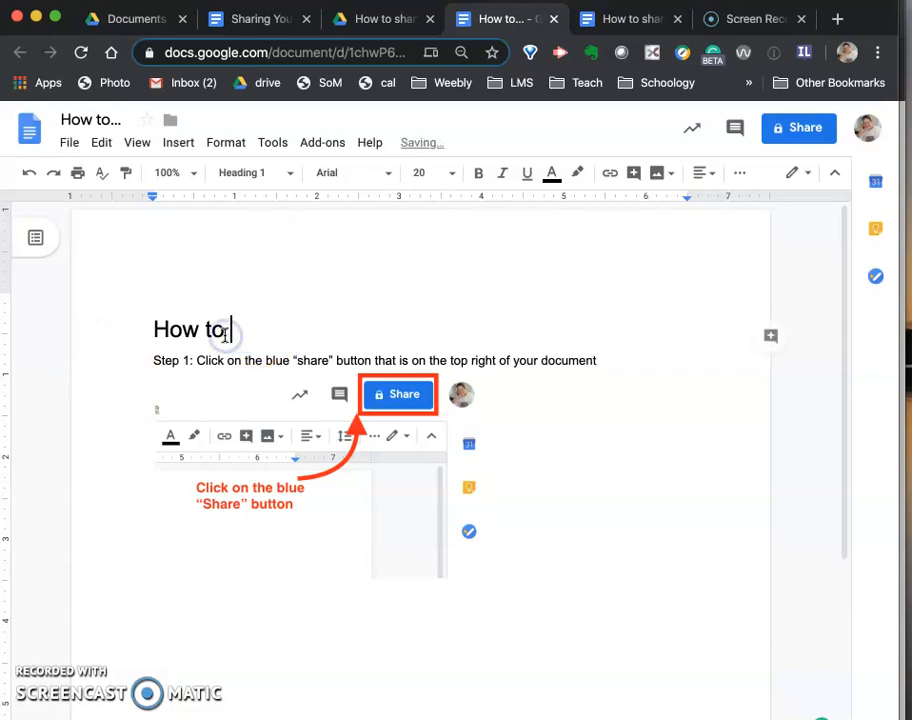
type("share a Google Doc")
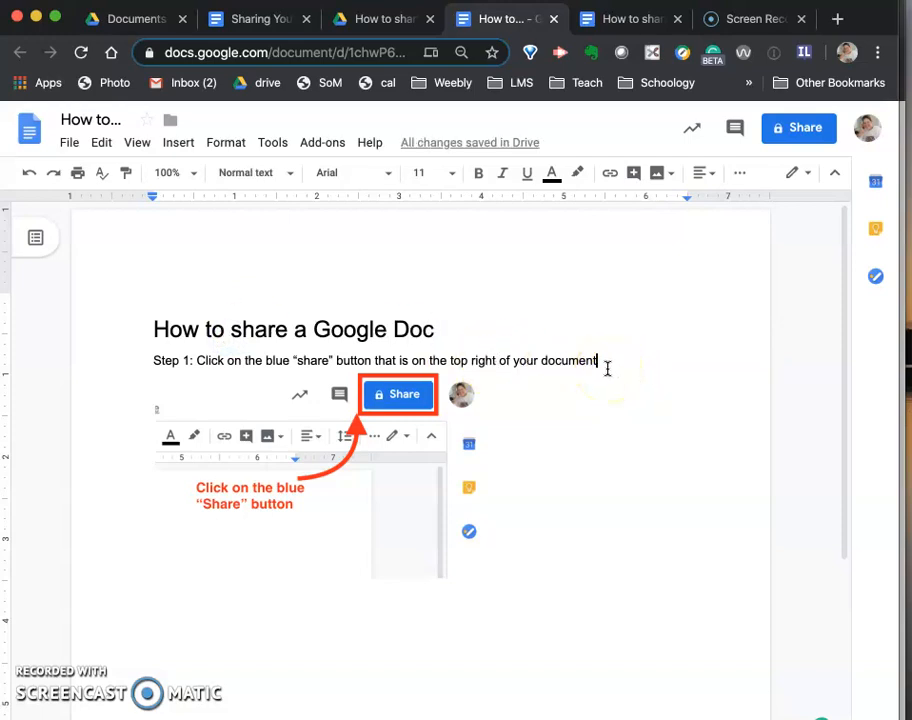
type(". This will open a")
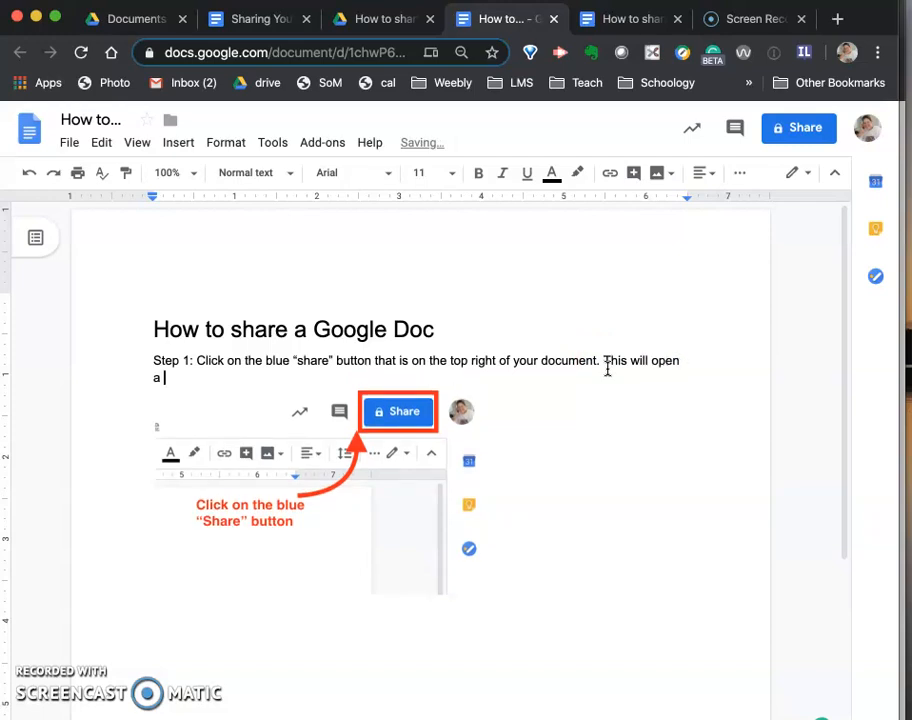
type(" new window.")
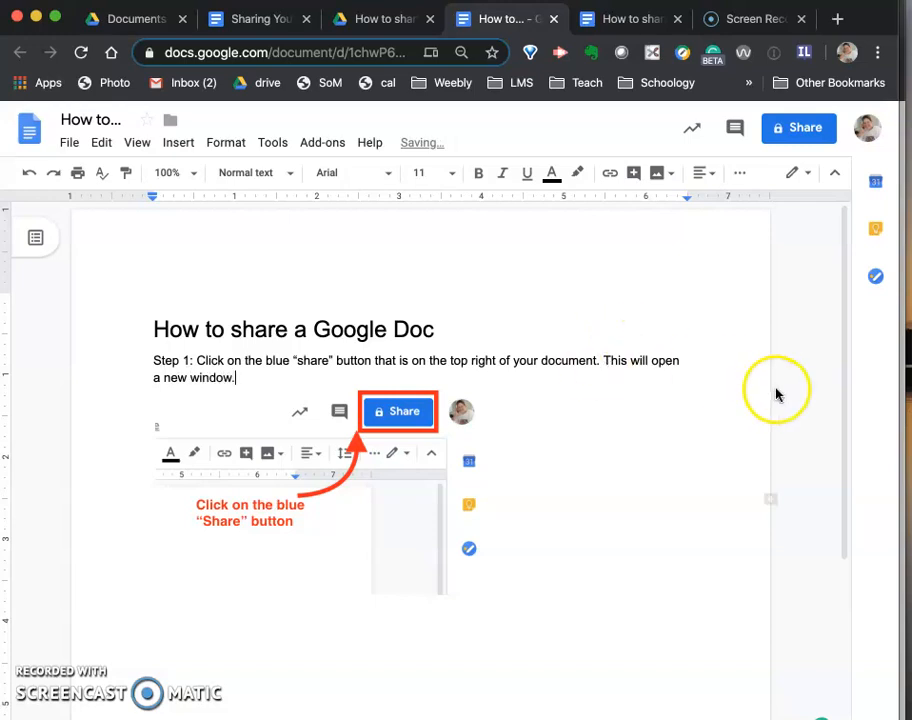
Open the document's sharing dialog, add a person by e-mail address, and show the permission options
left_click(804, 132)
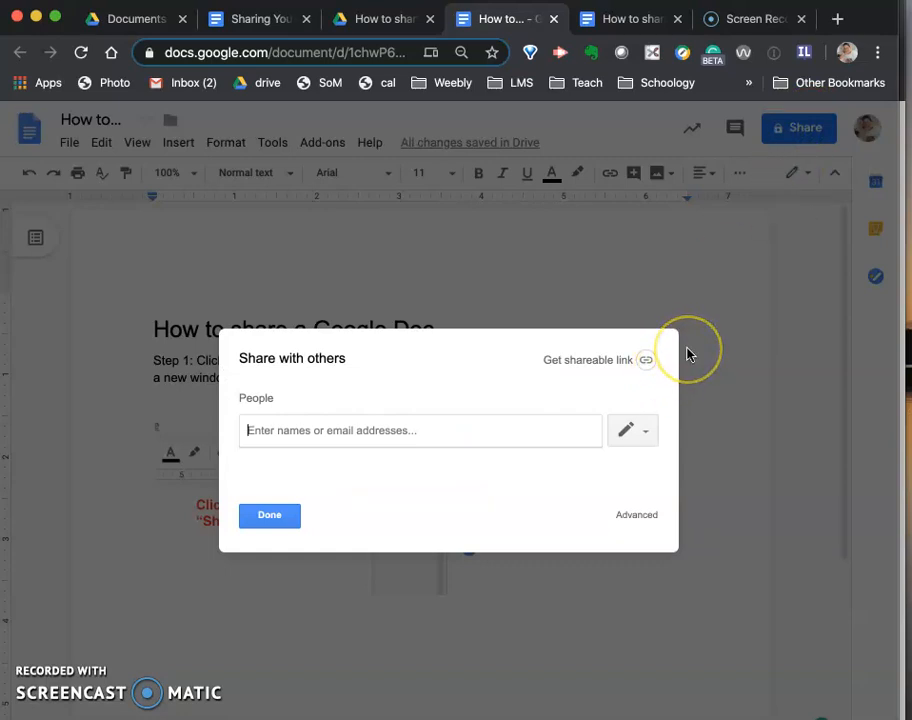
left_click(557, 430)
type("h")
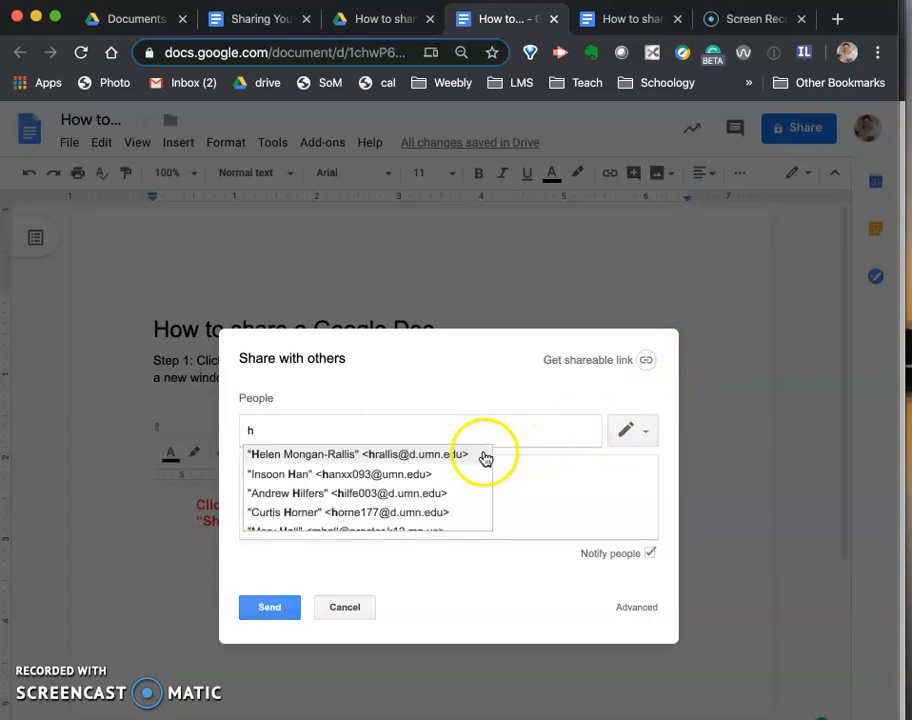
type("ral")
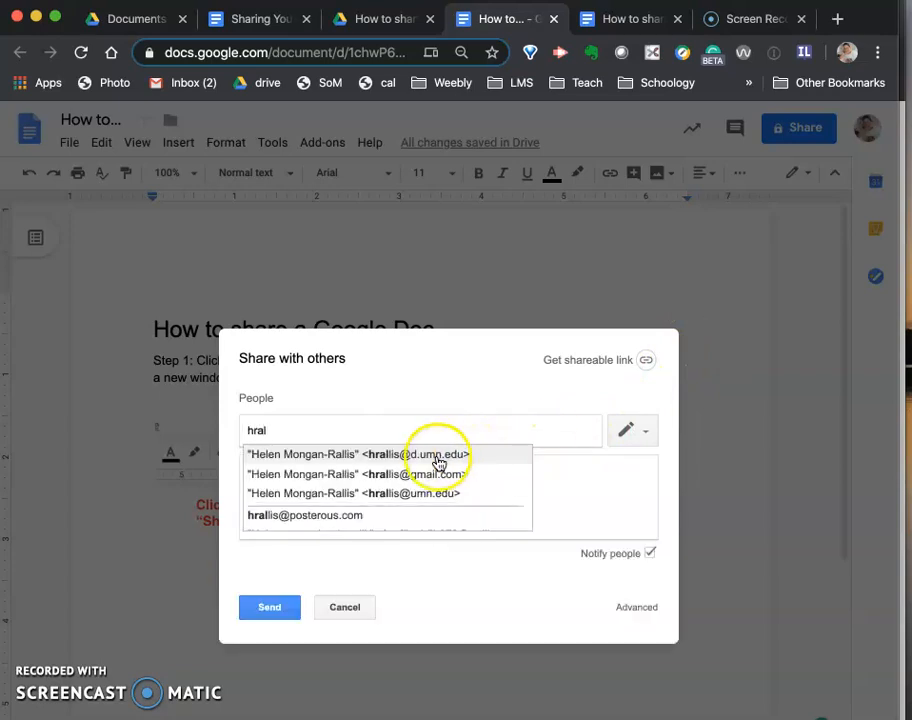
left_click(411, 478)
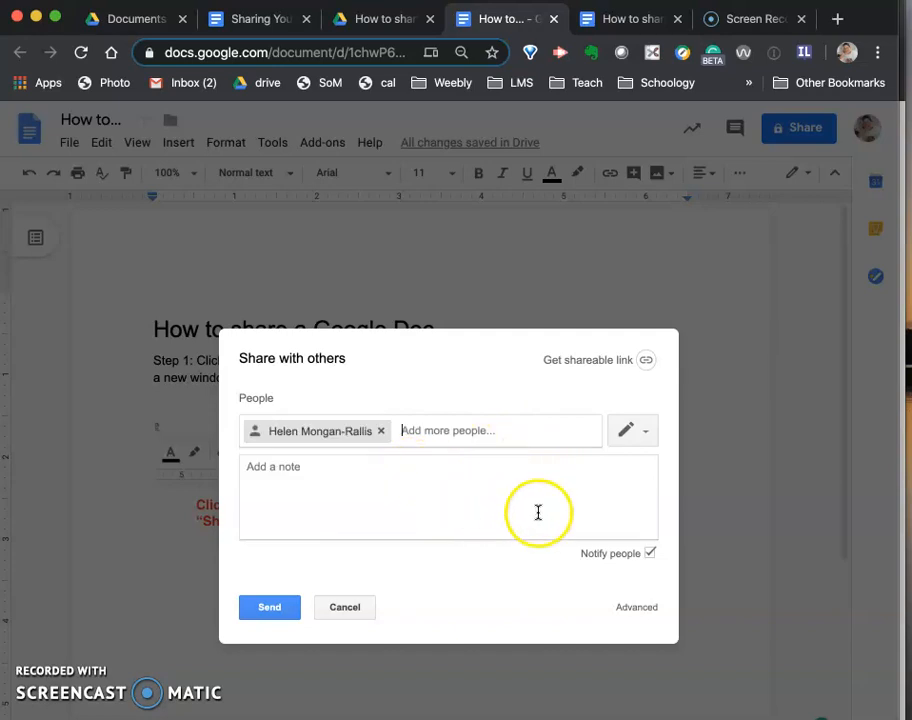
left_click(645, 434)
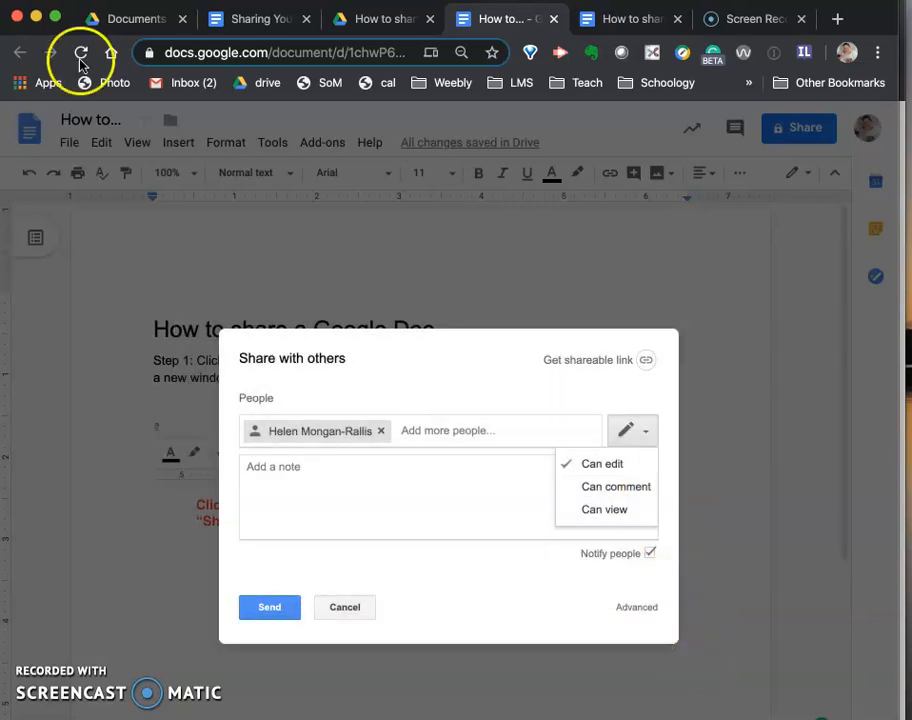
Capture a screenshot of the sharing dialog with its permission options, and open the new image file from the Desktop
left_click(2, 52)
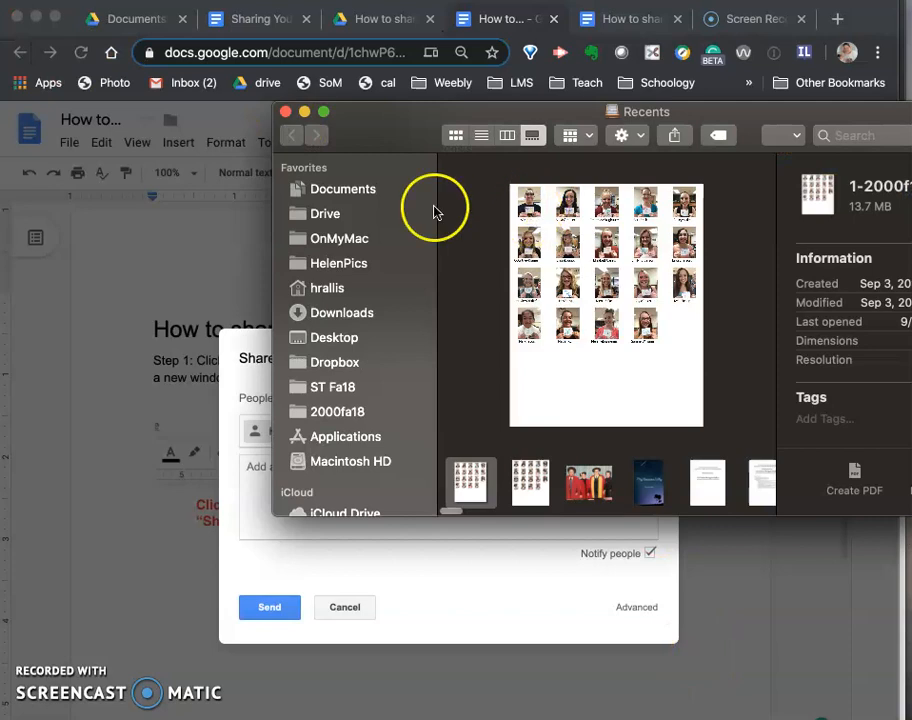
left_click(340, 338)
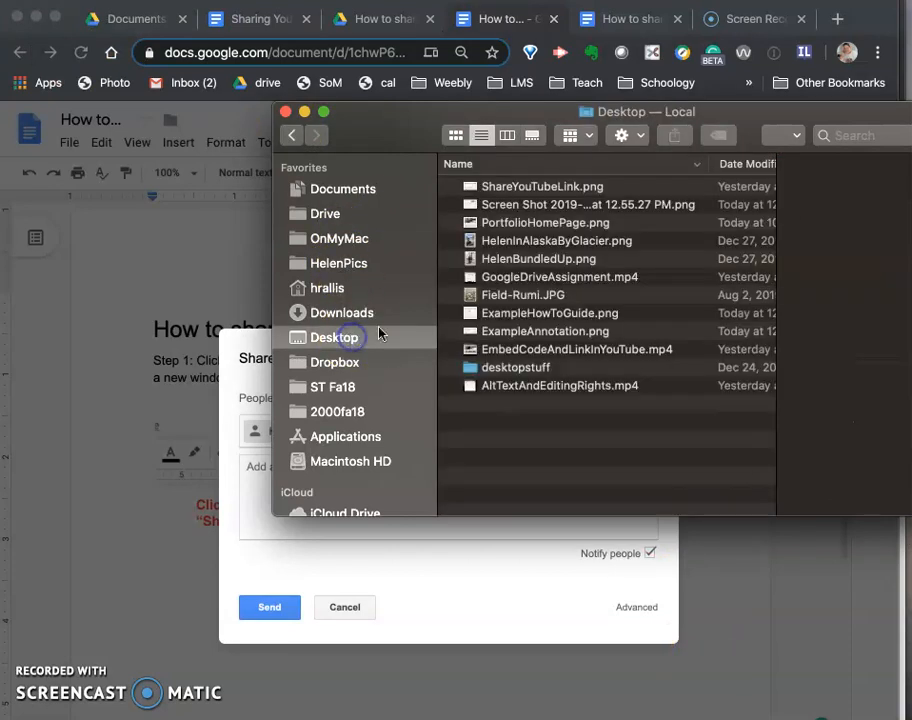
left_click(531, 205)
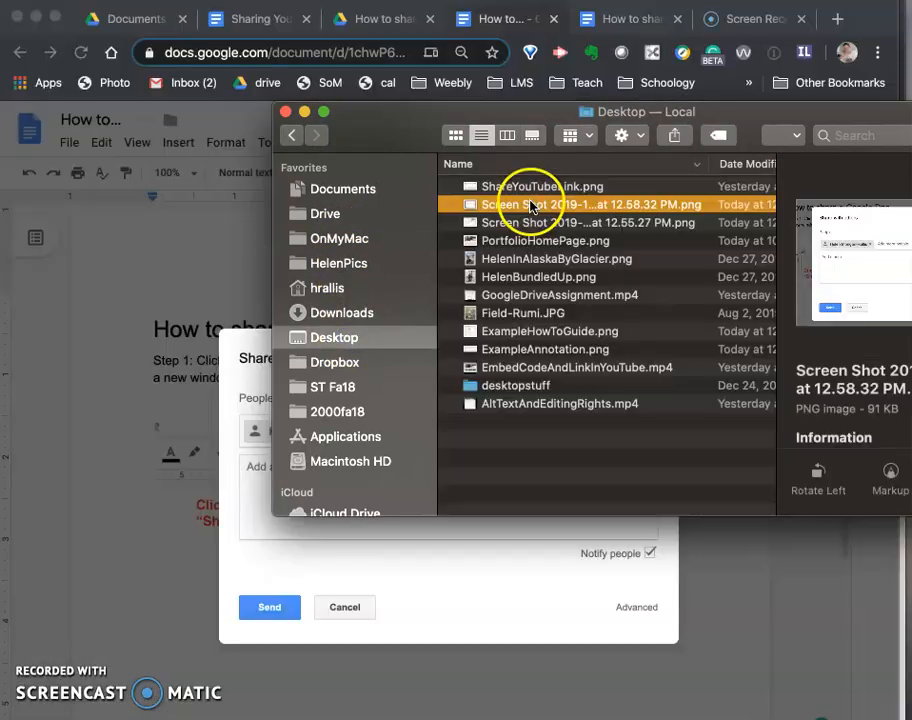
double_click(531, 205)
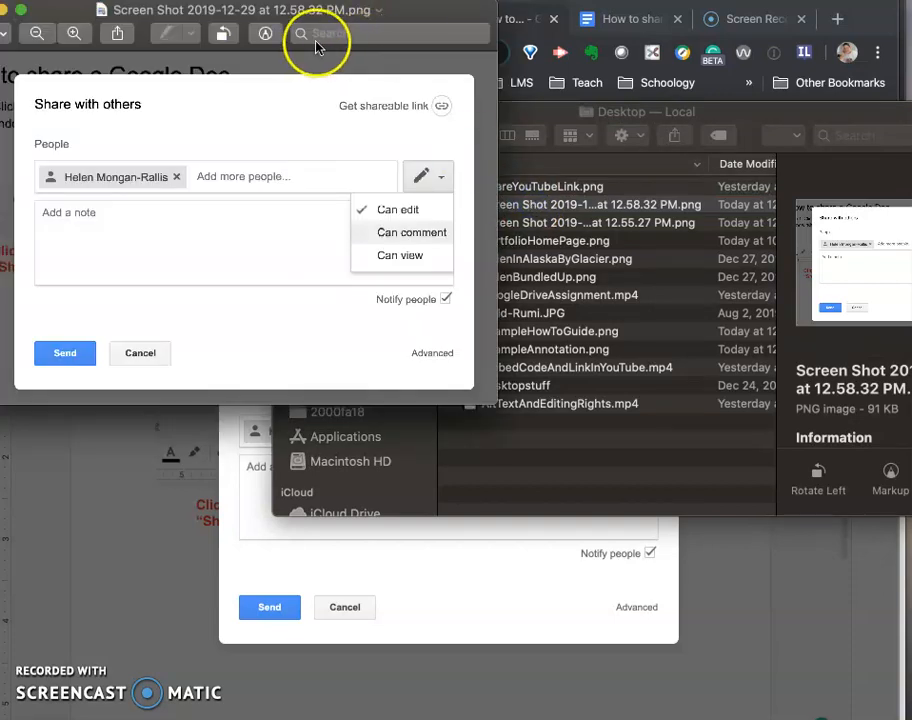
Add a red rectangle to the new screenshot and fit it around the Can comment option
left_click(266, 36)
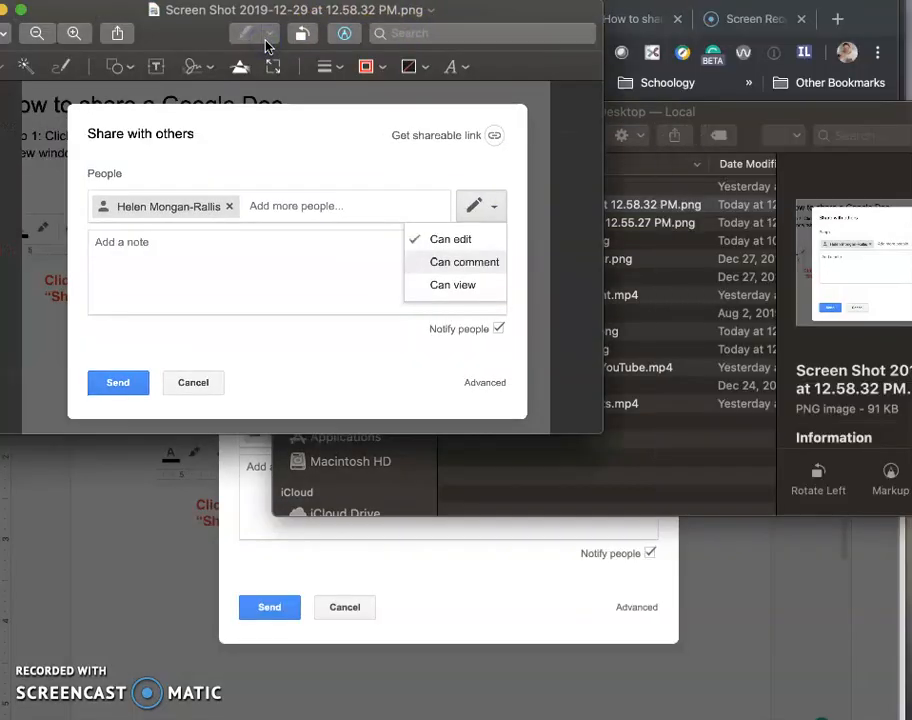
left_click(126, 72)
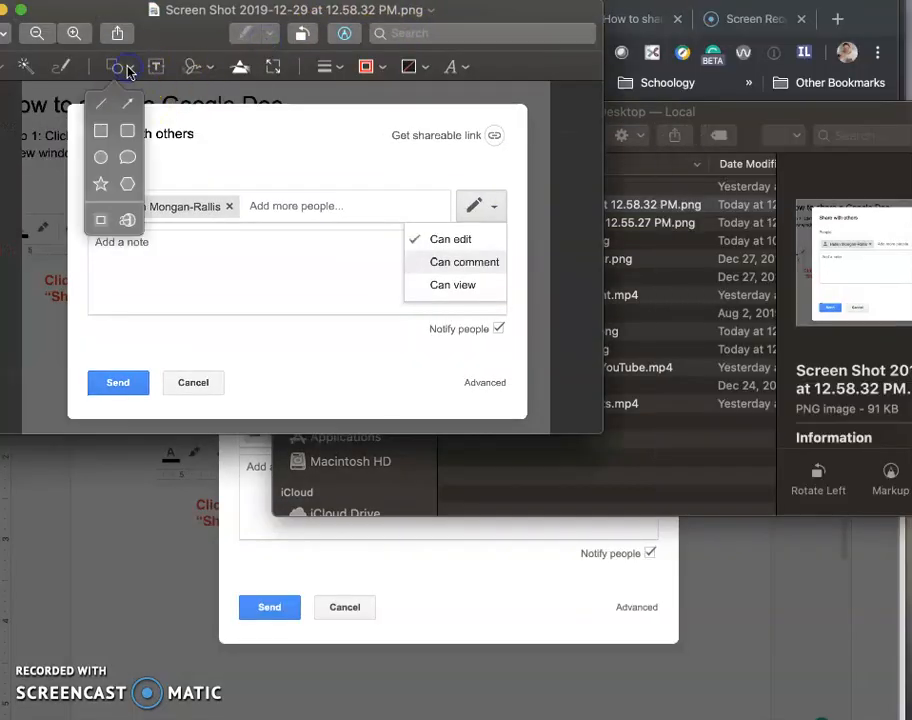
left_click(101, 132)
left_click_drag(270, 224, 434, 246)
left_click_drag(498, 312, 510, 273)
left_click(343, 277)
Add a slightly curved red arrow pointing at the rectangle around Can comment
left_click(121, 66)
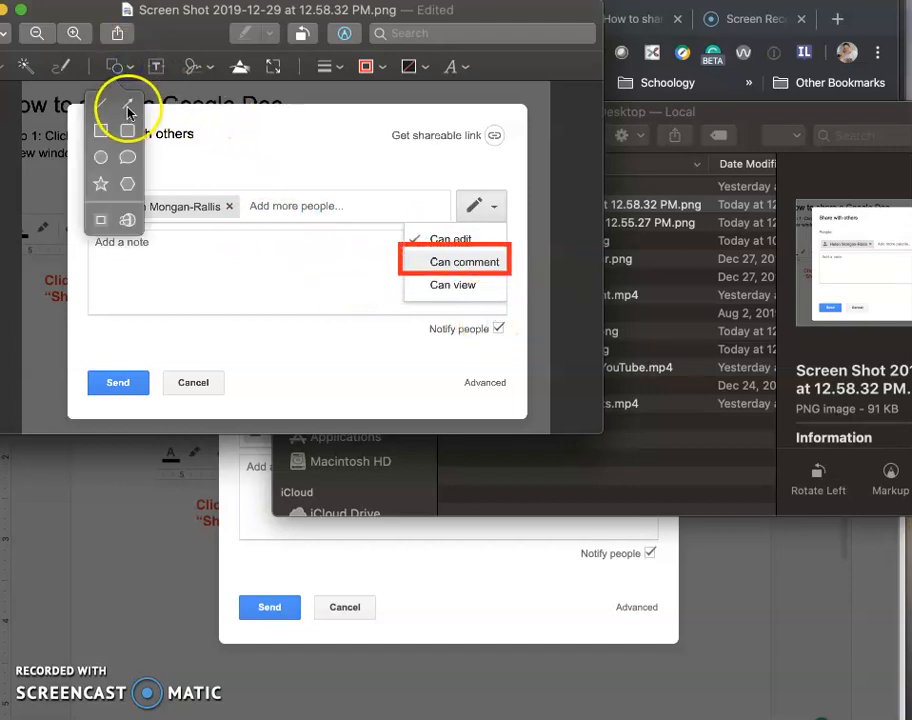
left_click(127, 103)
left_click_drag(298, 262, 348, 267)
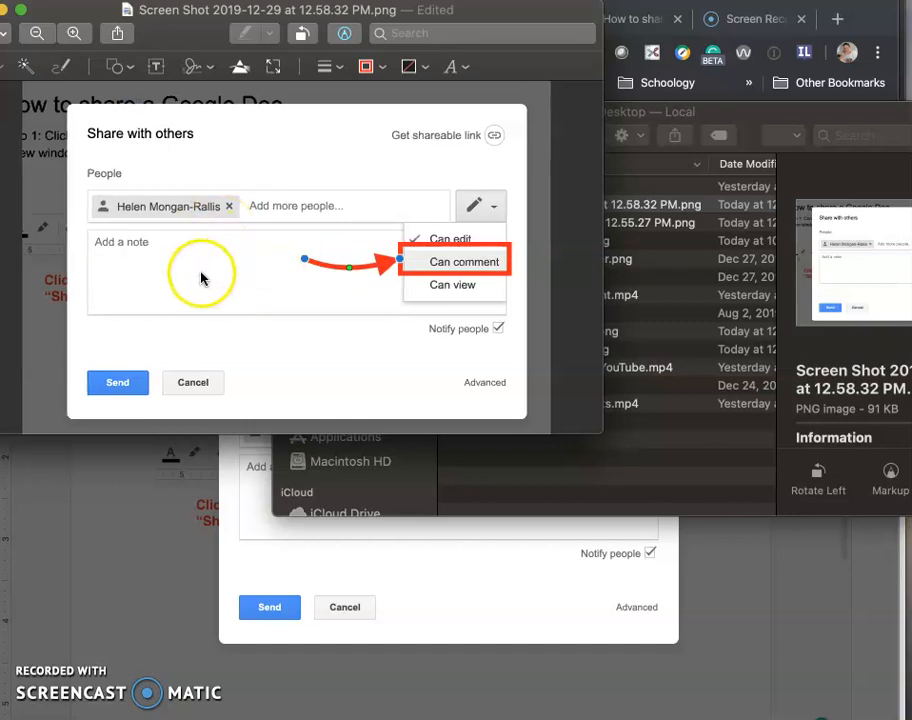
Add the red text label Select “can comment” and place it at the tail of the arrow
left_click(157, 67)
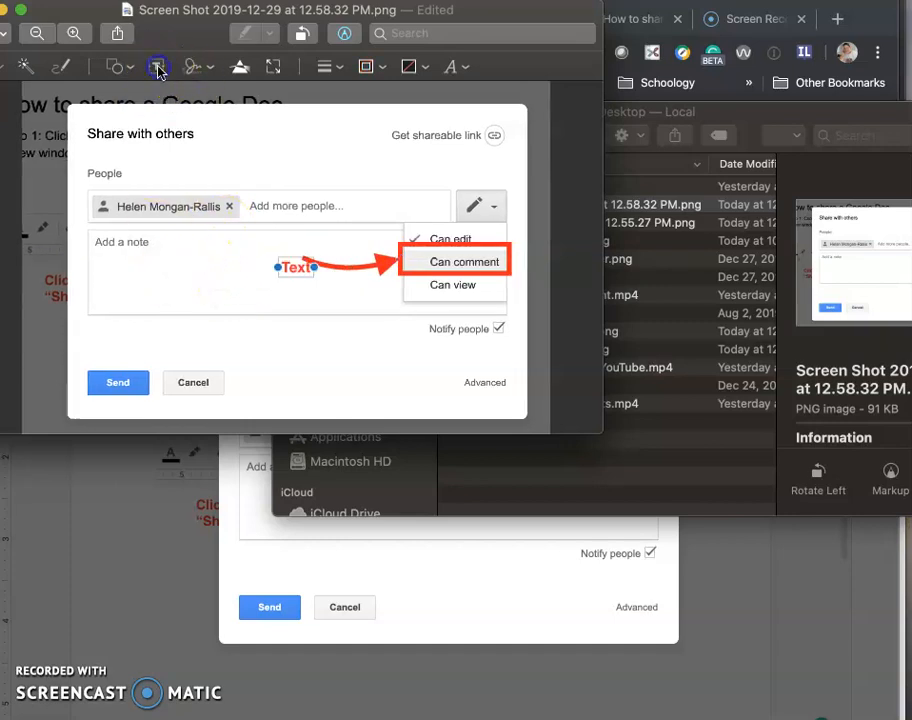
type("Select \"Can comment")
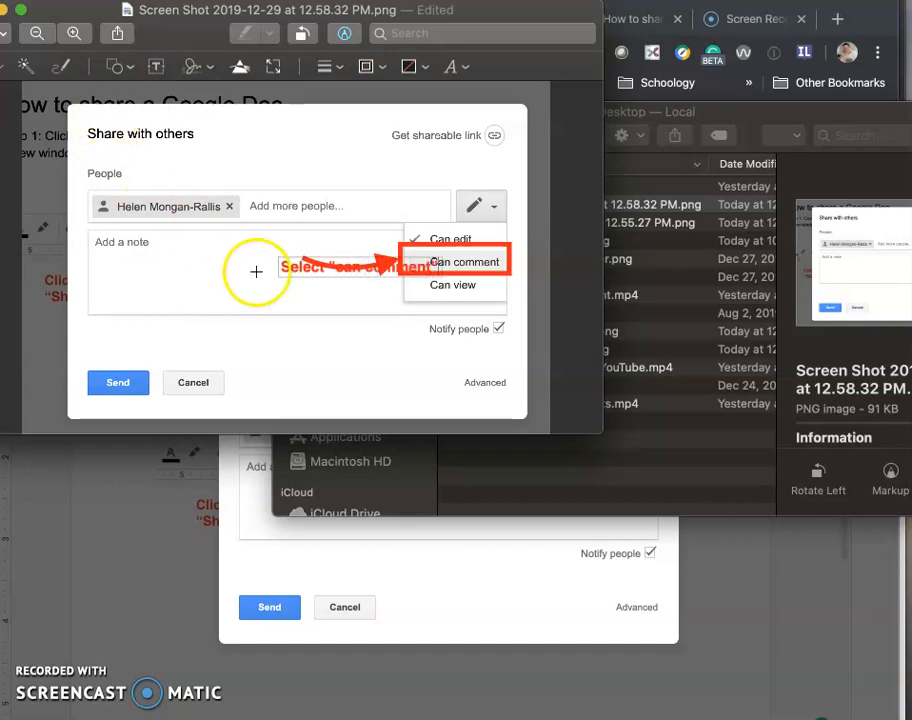
left_click_drag(292, 265, 141, 270)
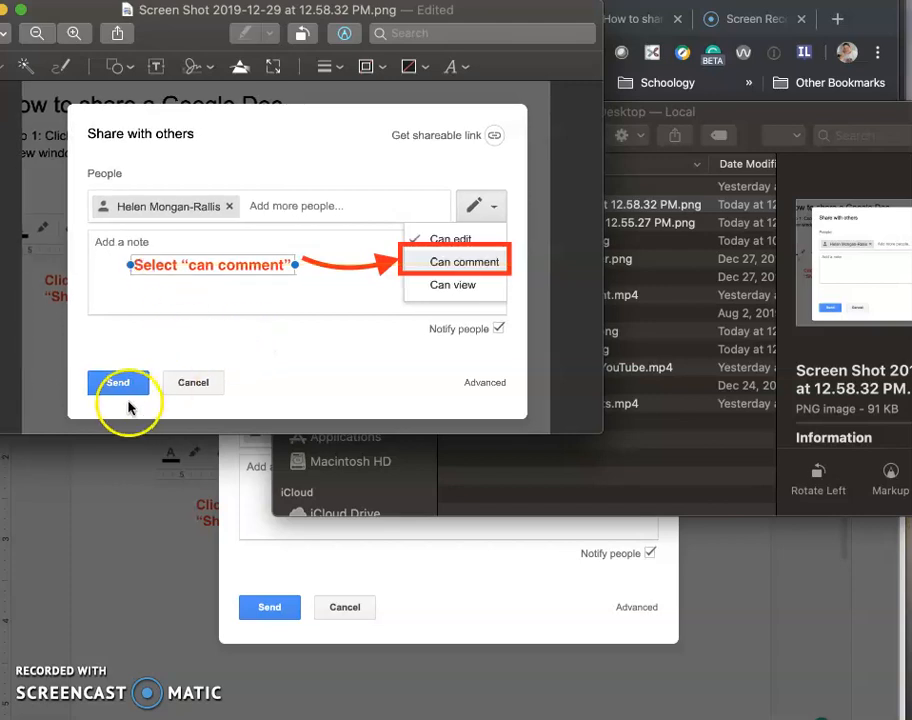
Save the annotated screenshot, and back in the Google Doc discard the pending invitation and close the sharing dialog
key("super+s")
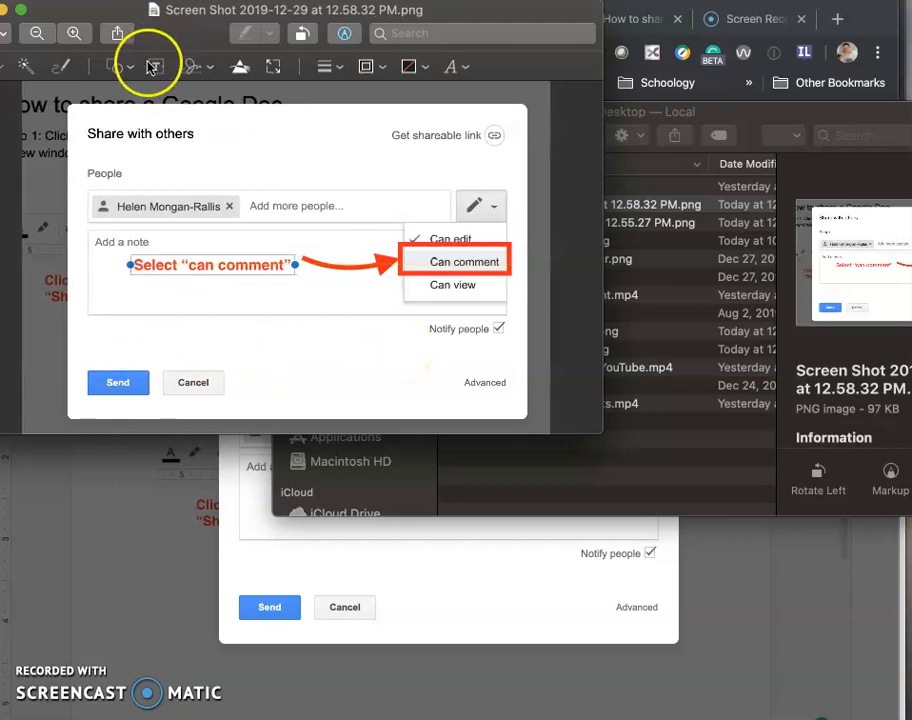
left_click(149, 508)
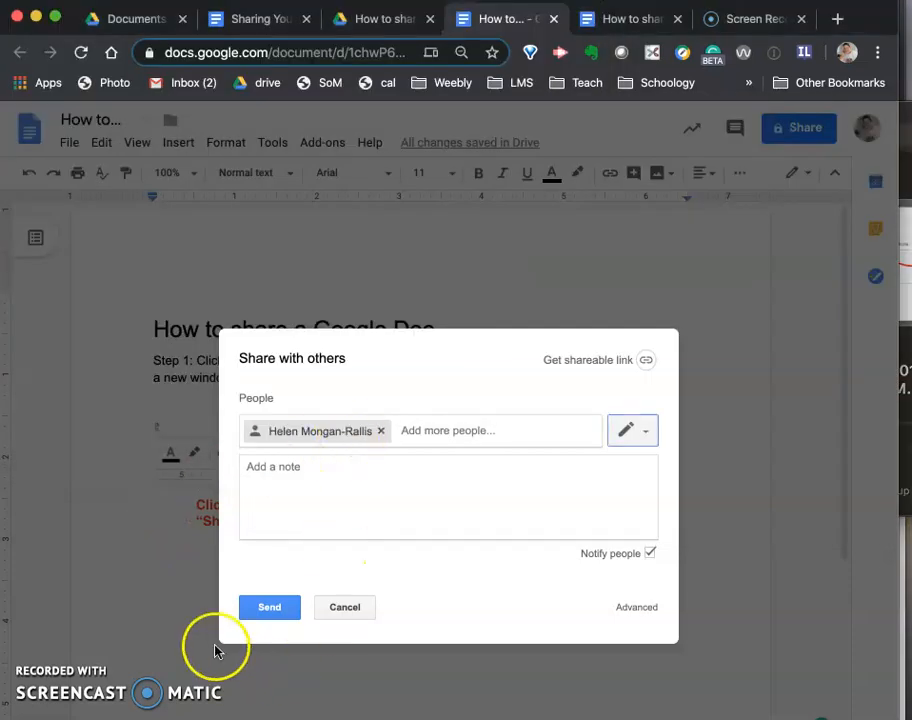
left_click(357, 608)
left_click(276, 514)
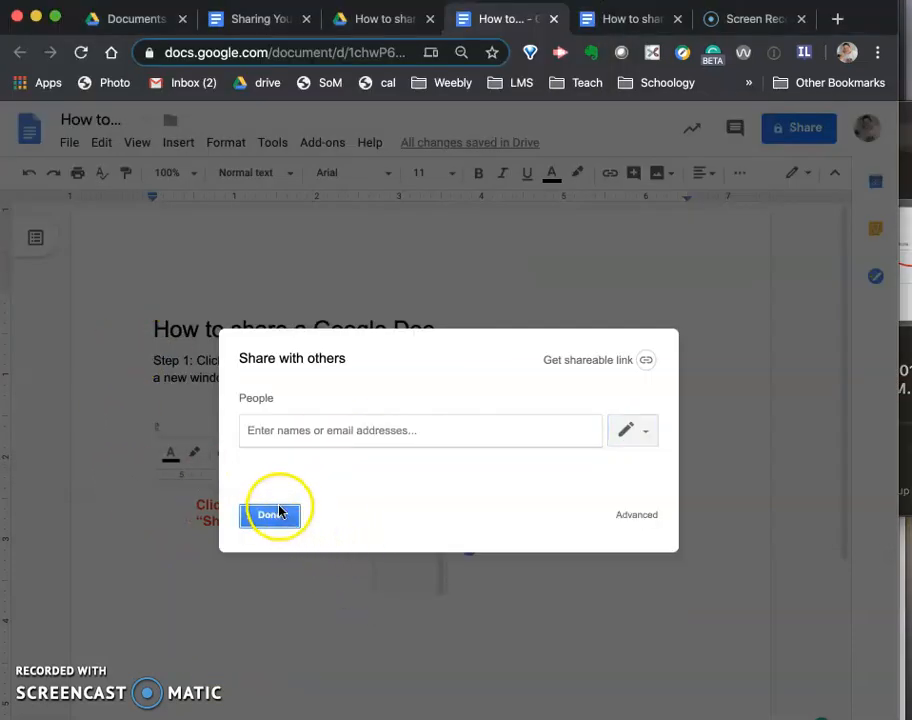
Add a “Step 2:” line below the first screenshot and insert Screen Shot 2019-12-29 at 12.58.32 PM.png from the Desktop under it
left_click(508, 590)
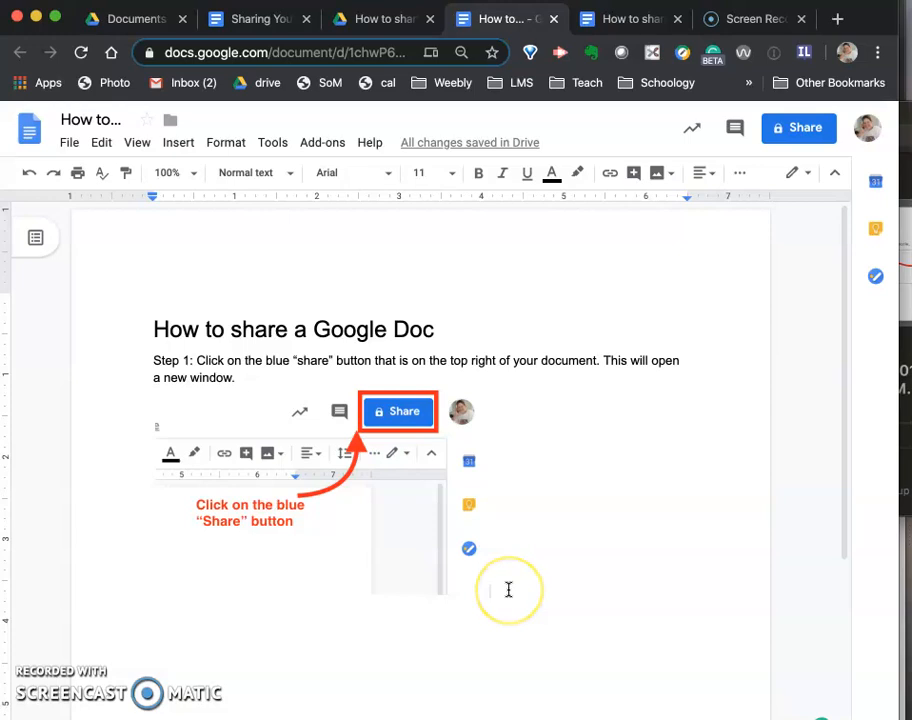
key("Return")
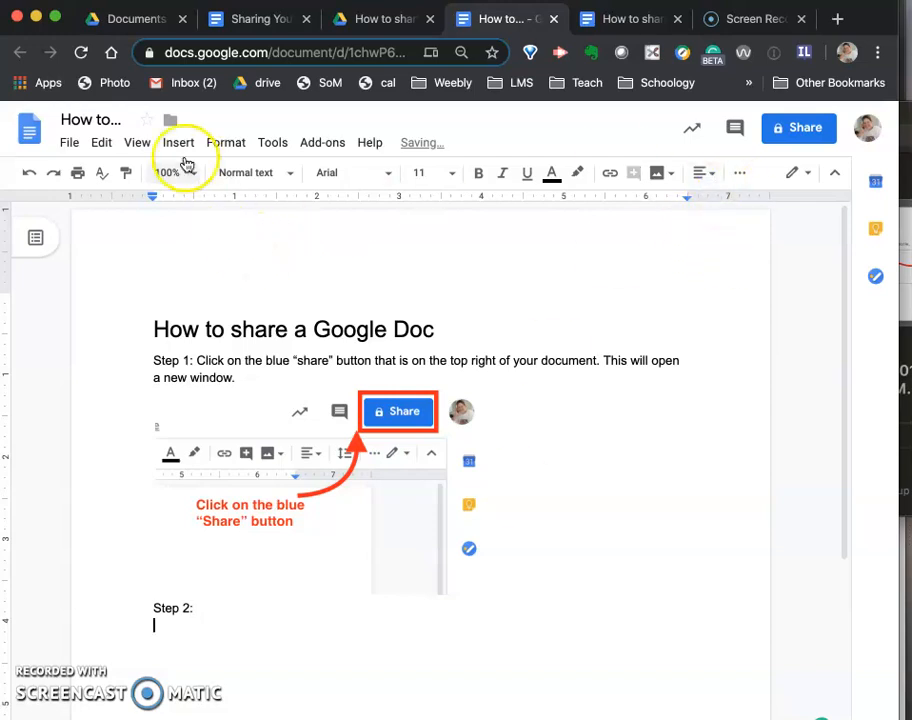
left_click(179, 144)
mouse_move(180, 175)
left_click(425, 184)
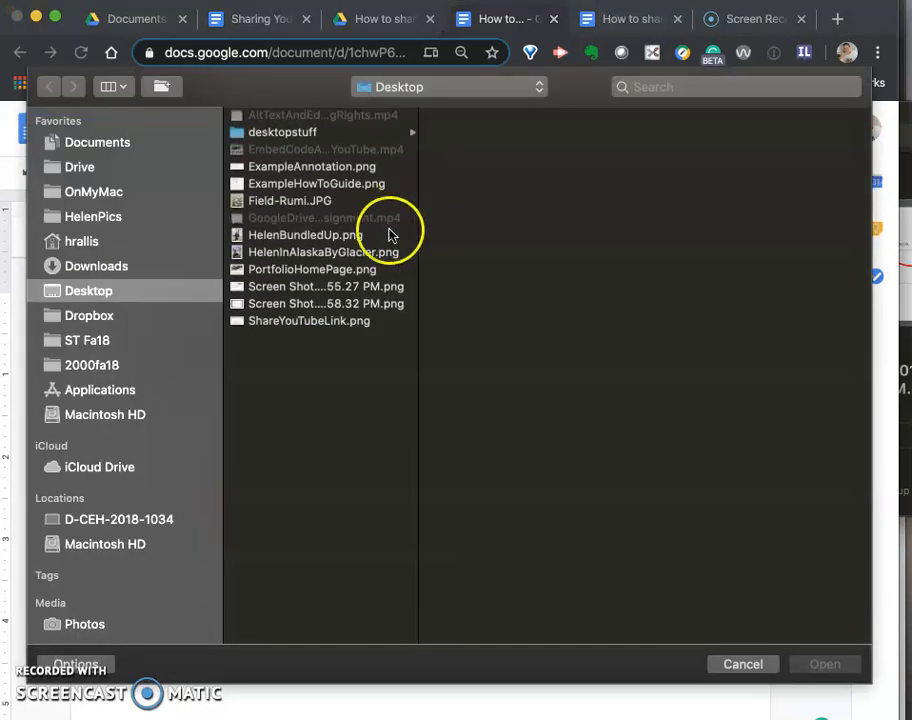
left_click(368, 288)
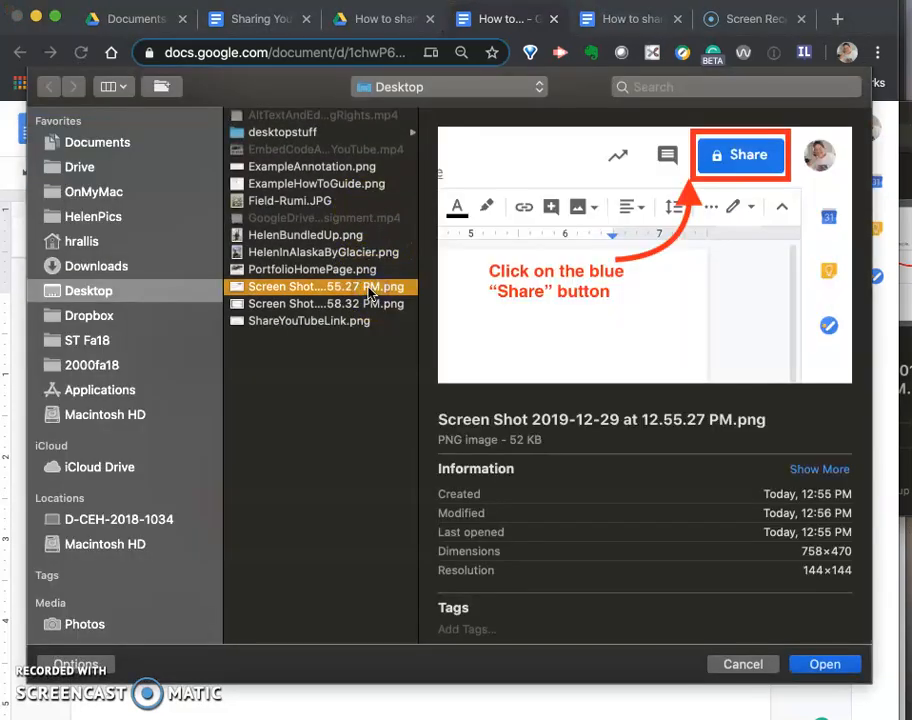
left_click(368, 308)
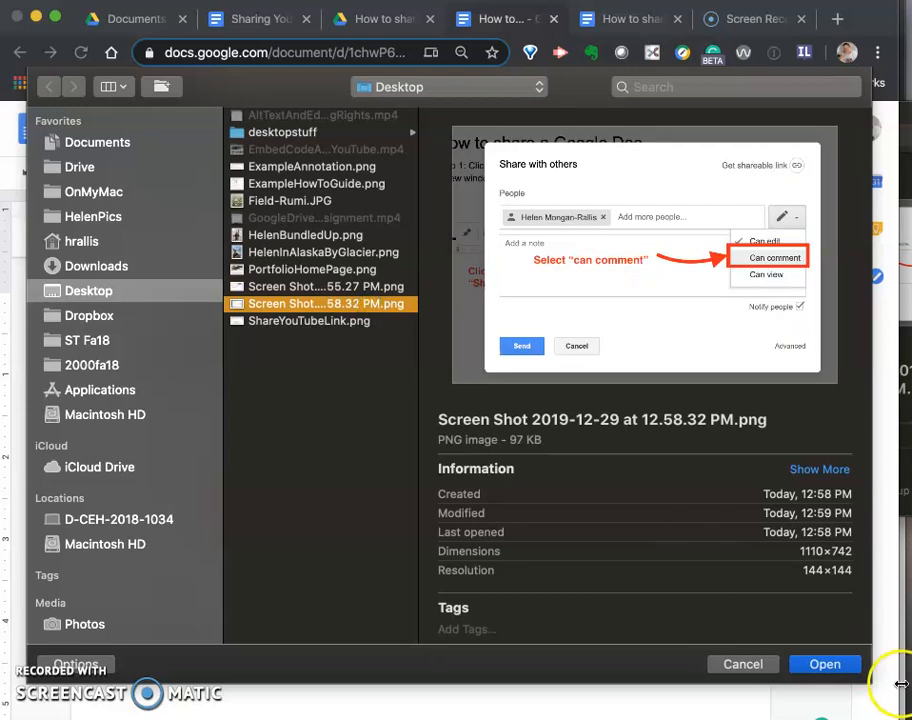
left_click(824, 665)
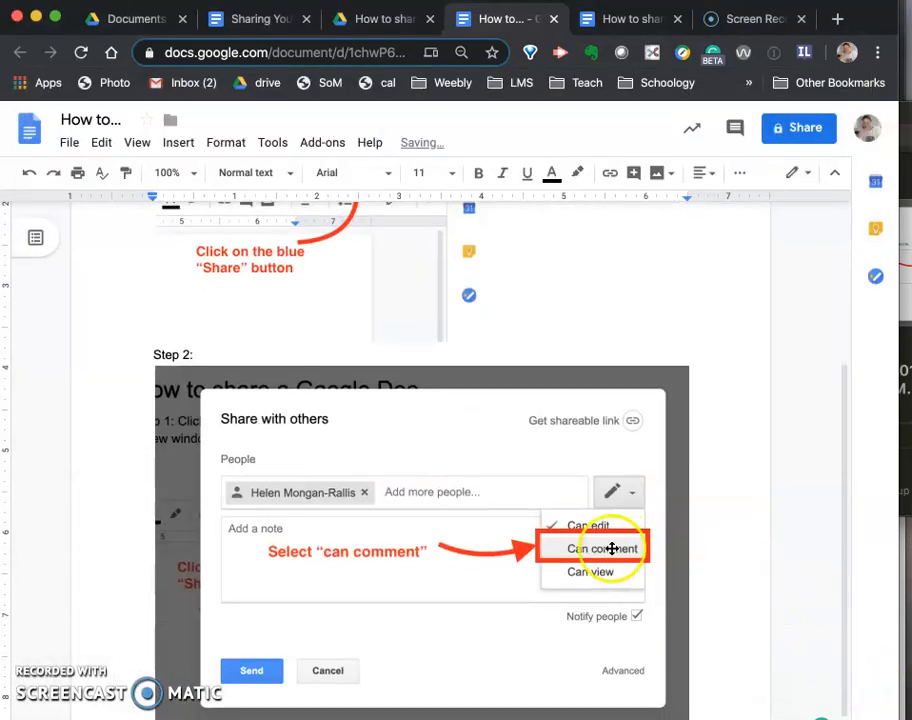
Shrink the image under Step 2 proportionally to about 3.9 inches wide
left_click_drag(688, 366, 395, 500)
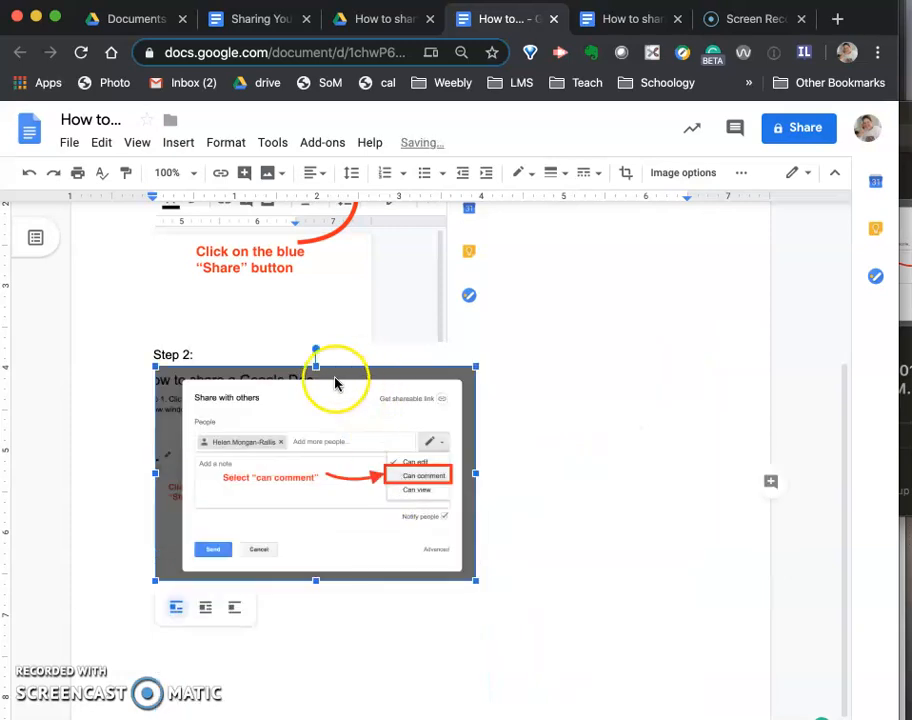
scroll(242, 344, "up", 2)
left_click(245, 347)
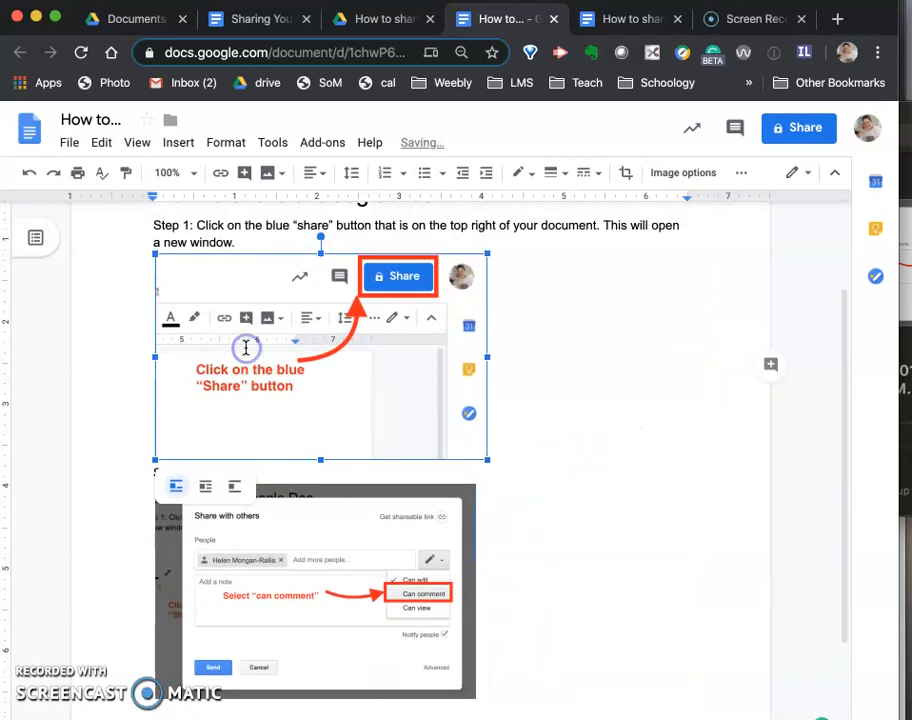
Complete Step 2: “Enter the name of the person with whom you would like to share the doc, and choose “can comment” from the drop down menu.”
left_click(403, 472)
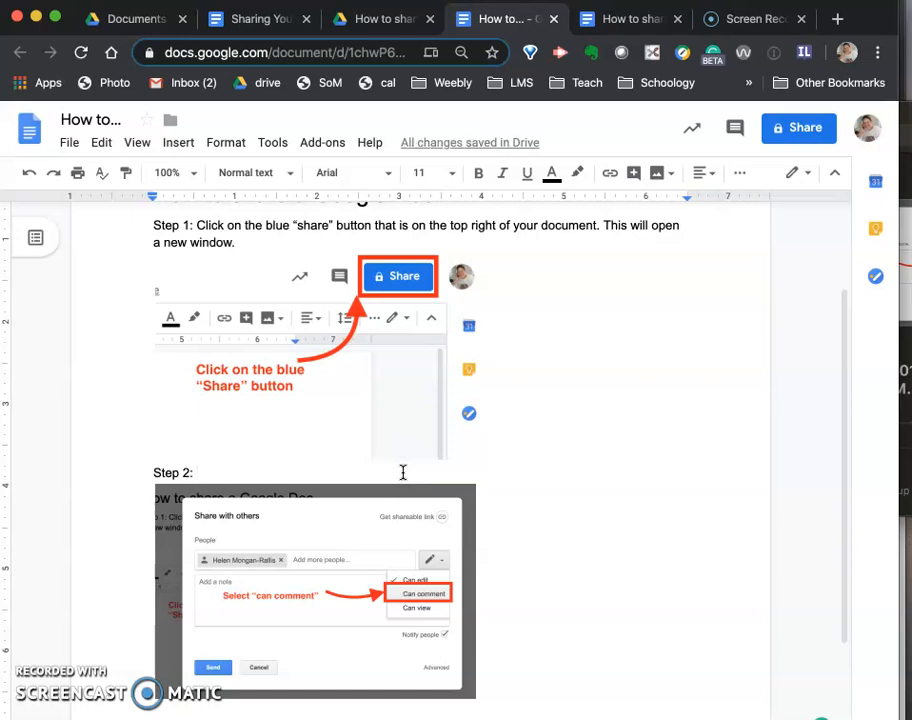
type("Enter the name of the person with whom you would like to share t")
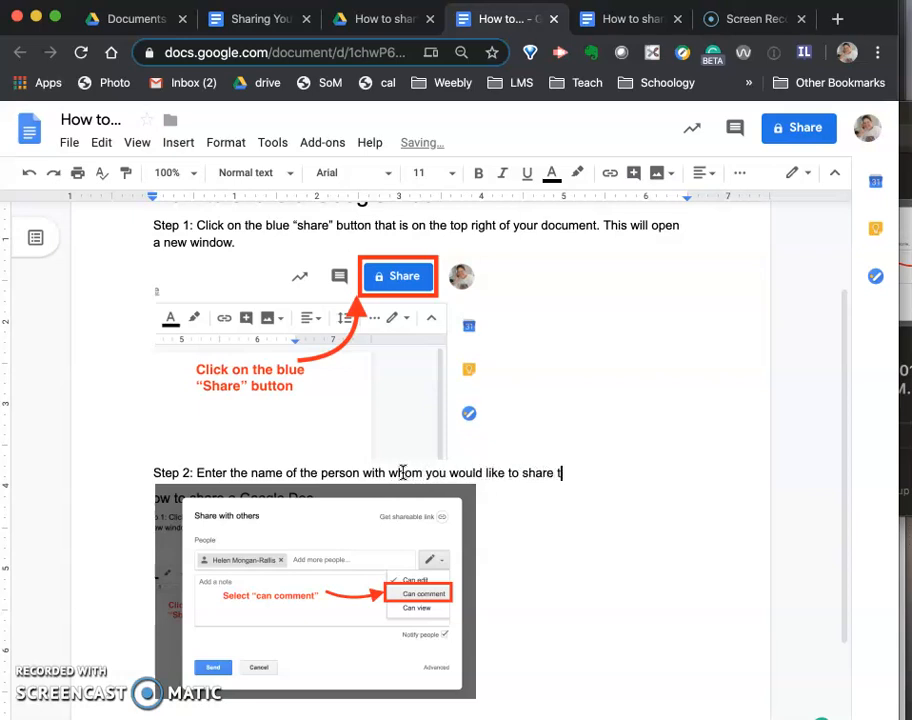
type("choose")
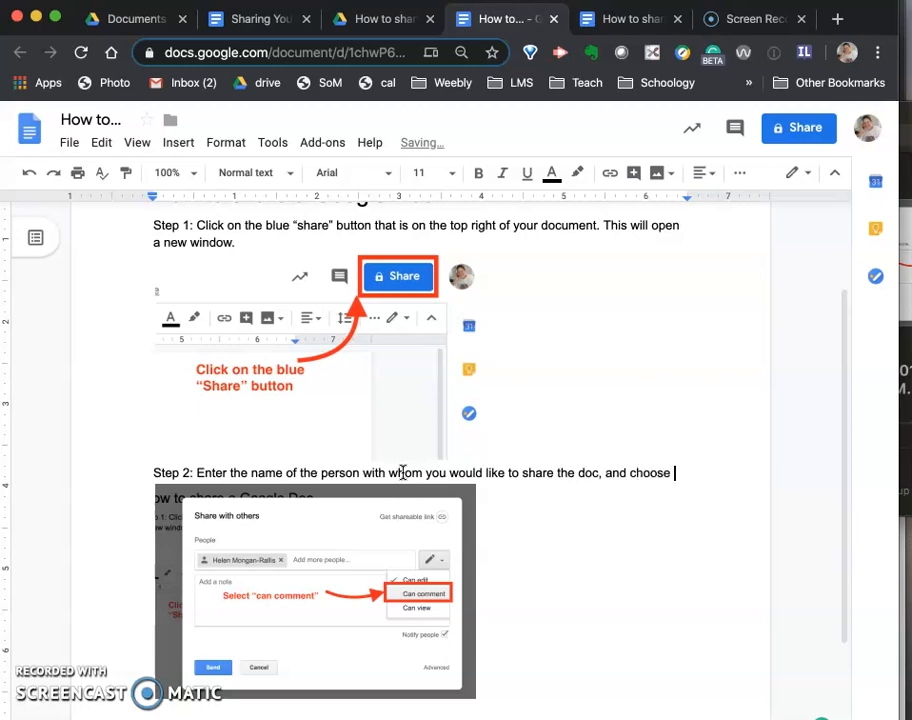
type(" \"can comment\" from the ")
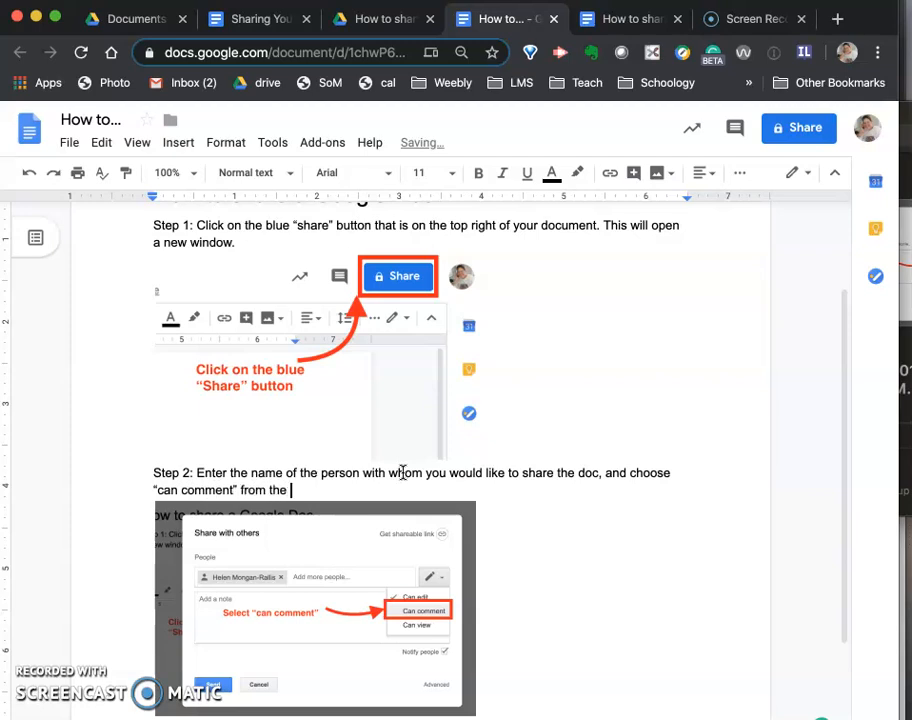
type("drop down menu.")
Accept the suggested hyphen so that the Step 2 text reads “drop-down menu”
mouse_move(320, 492)
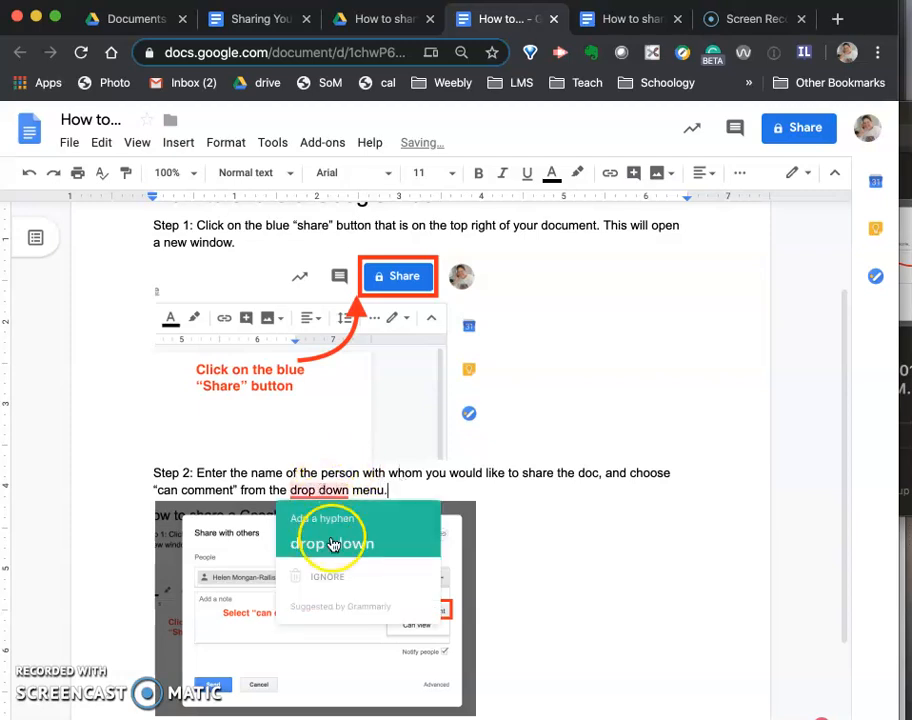
left_click(333, 545)
scroll(519, 495, "up", 1)
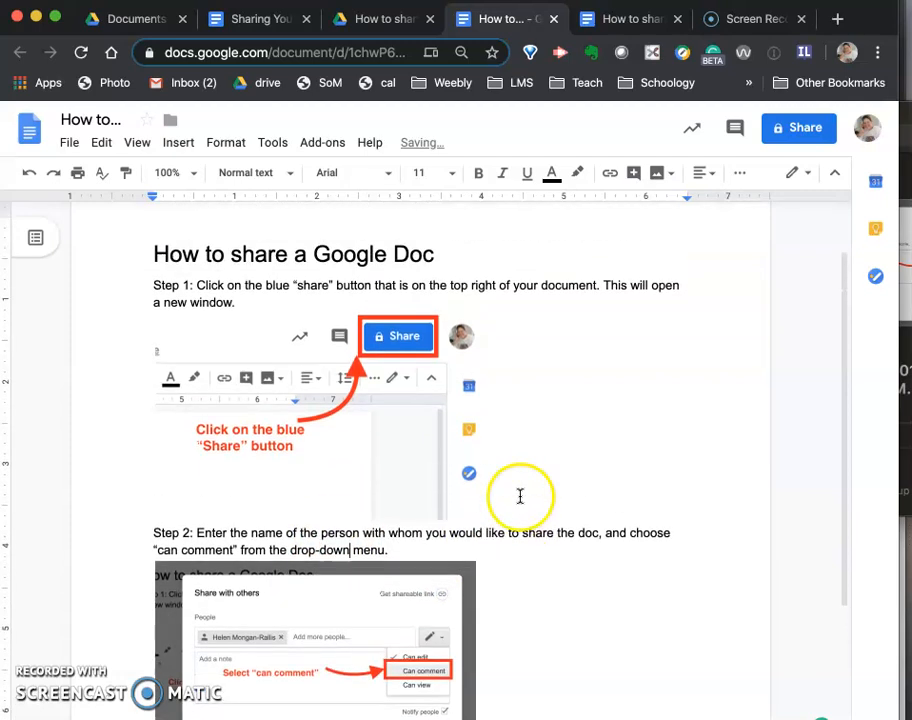
scroll(522, 490, "down", 1)
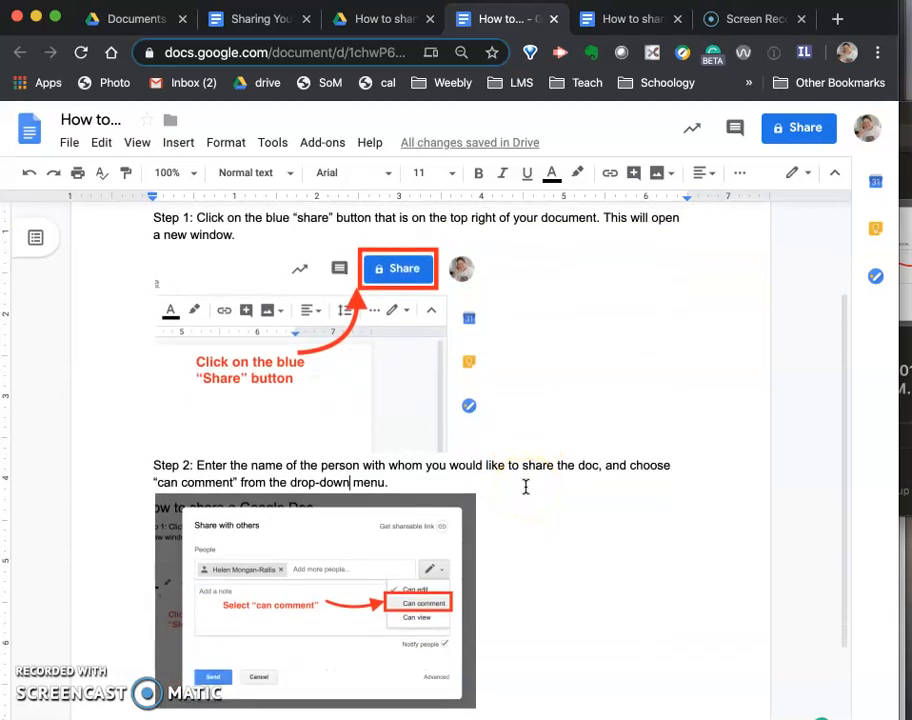